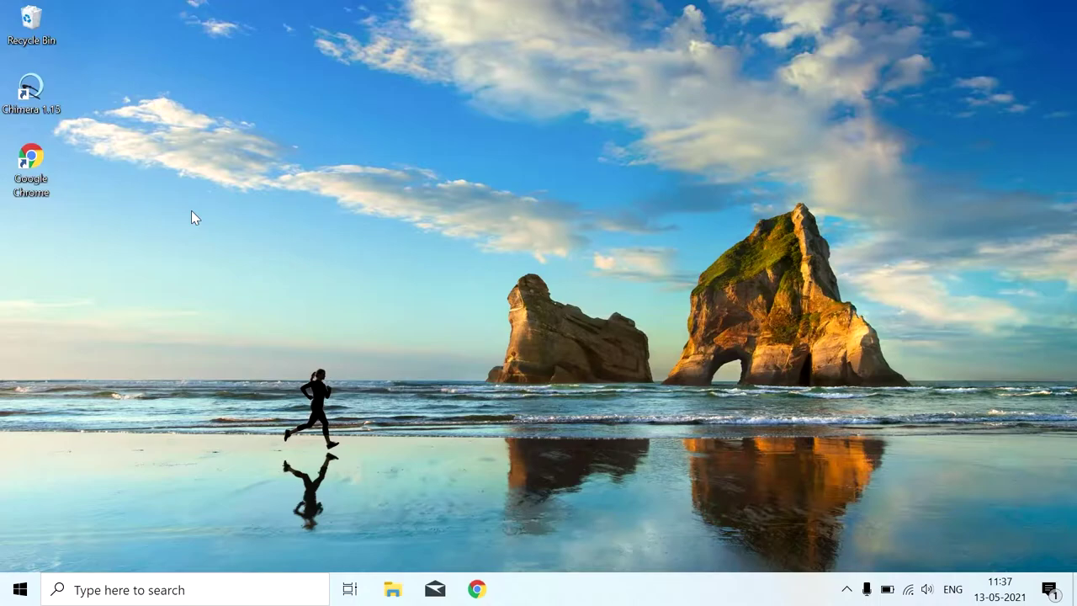
Open Google Chrome, search Google for "drugbank database" and go to the DrugBank Online website
{"action": "double_click", "coordinate": [52, 164]}
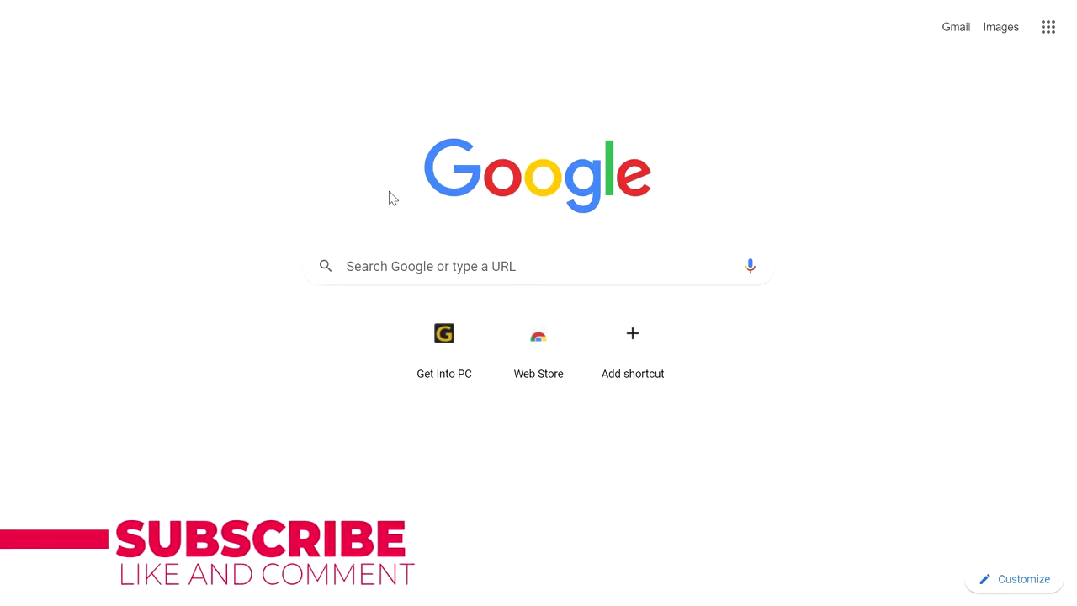
{"action": "left_click", "coordinate": [421, 265]}
{"action": "type", "text": "drugbank database"}
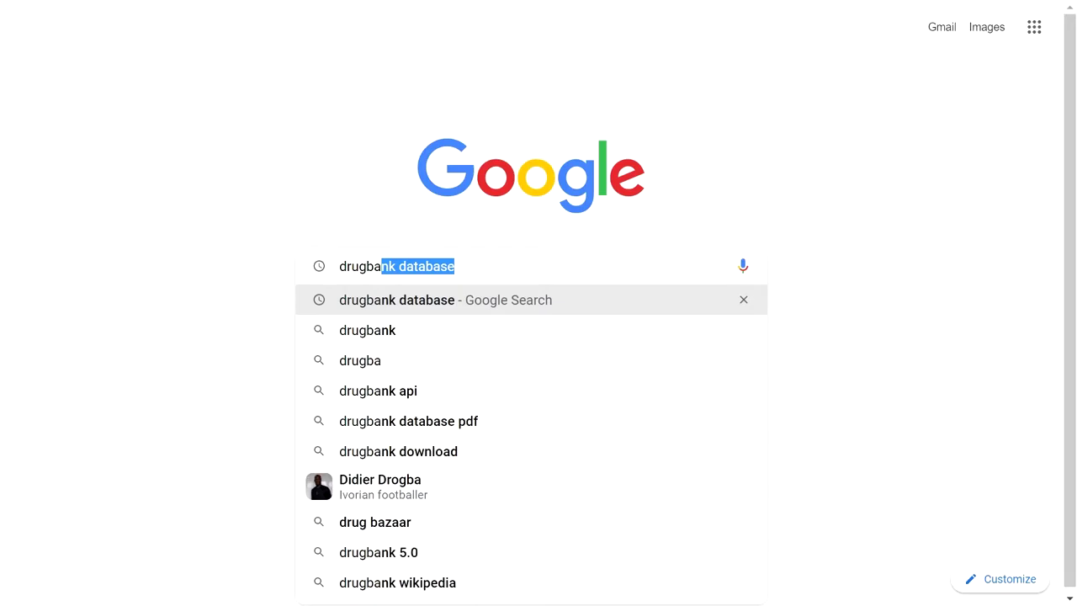
{"action": "key", "text": "Return"}
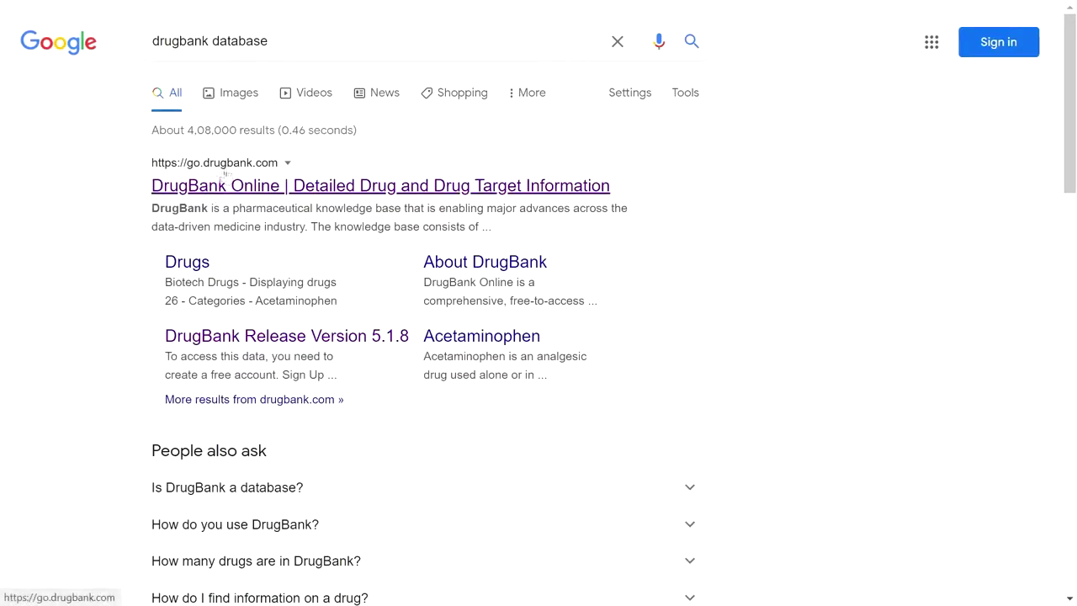
{"action": "left_click", "coordinate": [251, 177]}
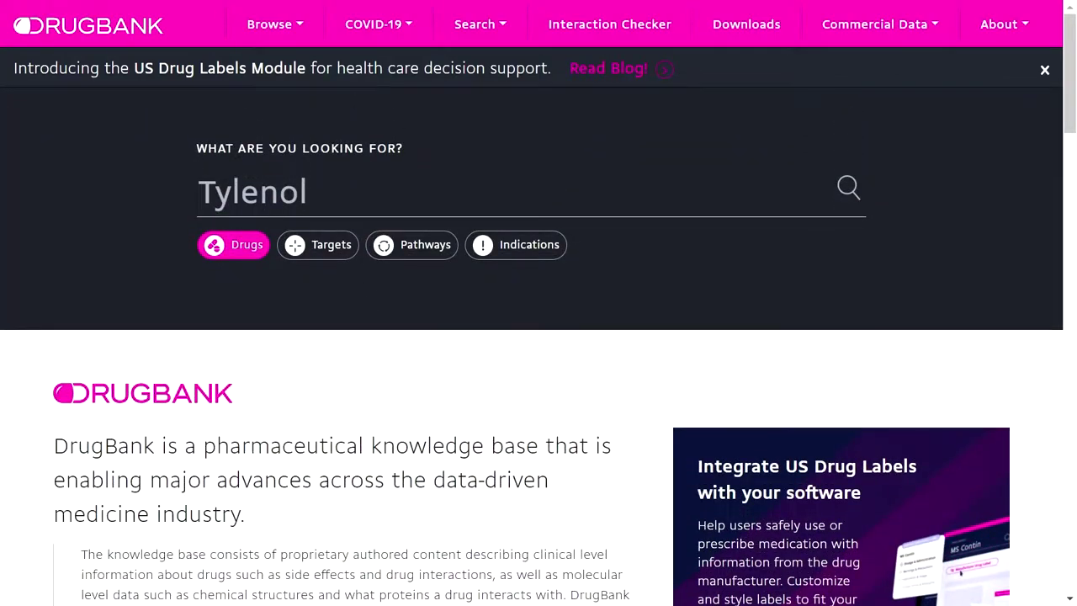
Search DrugBank's drugs for "tylenol" to bring up the drug's record
{"action": "type", "text": "tylenol"}
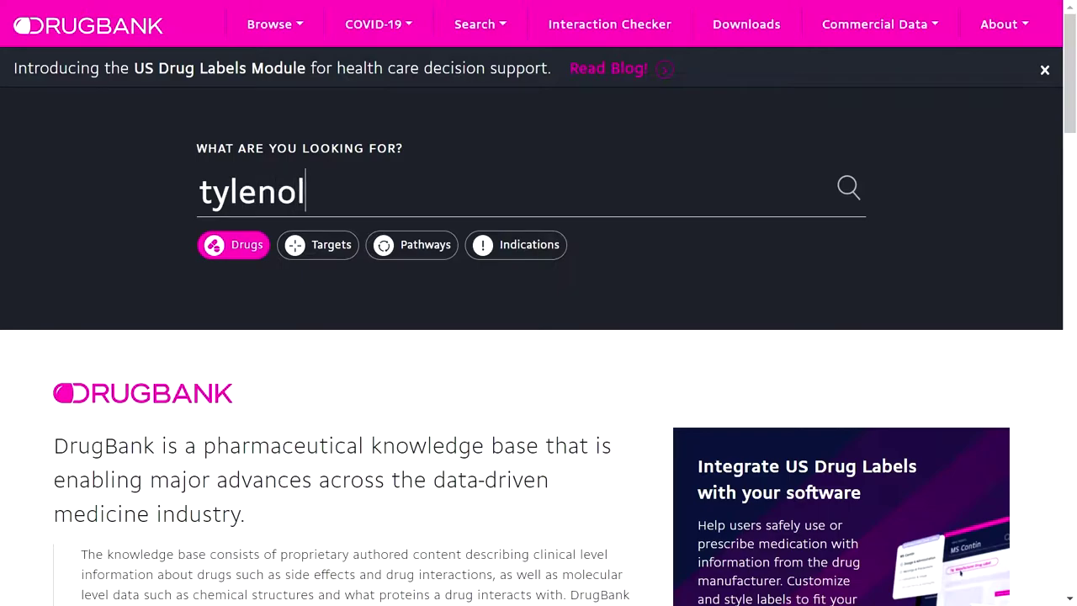
{"action": "key", "text": "Return"}
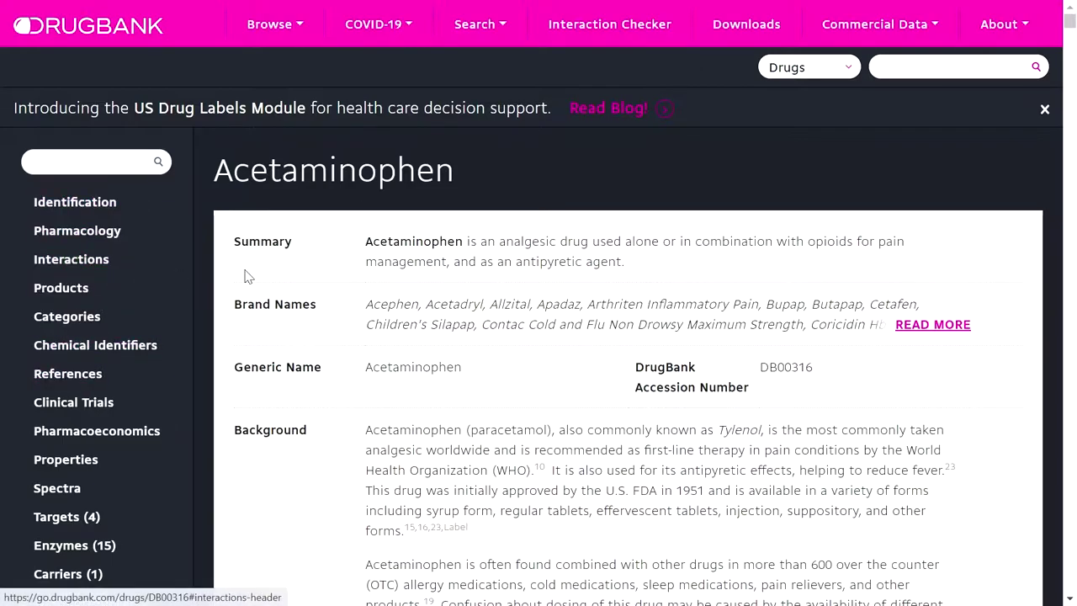
Examine the Pharmacology, Interactions, Products, Categories and Chemical Identifiers sections of the acetaminophen record
{"action": "left_click", "coordinate": [108, 233]}
{"action": "scroll", "coordinate": [84, 202], "scroll_direction": "down", "scroll_amount": 5}
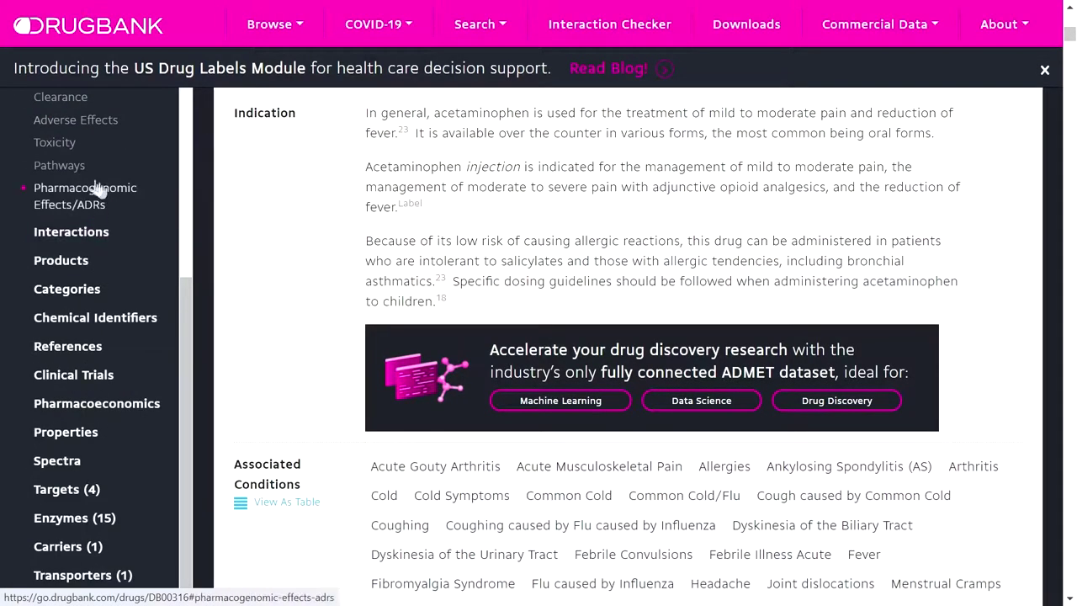
{"action": "left_click", "coordinate": [76, 233]}
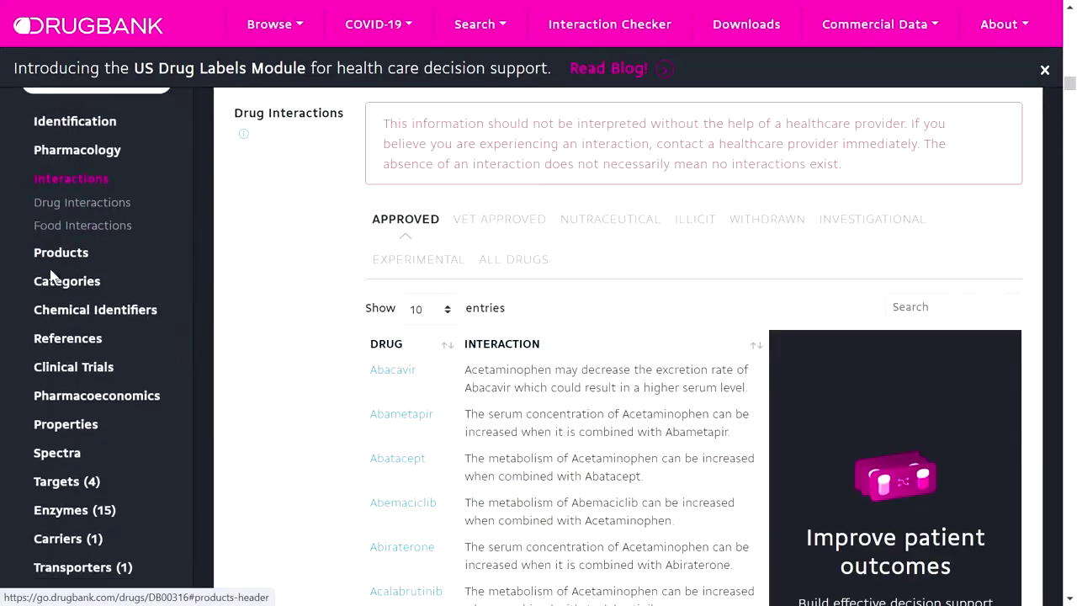
{"action": "left_click", "coordinate": [66, 255]}
{"action": "scroll", "coordinate": [76, 269], "scroll_direction": "down", "scroll_amount": 3}
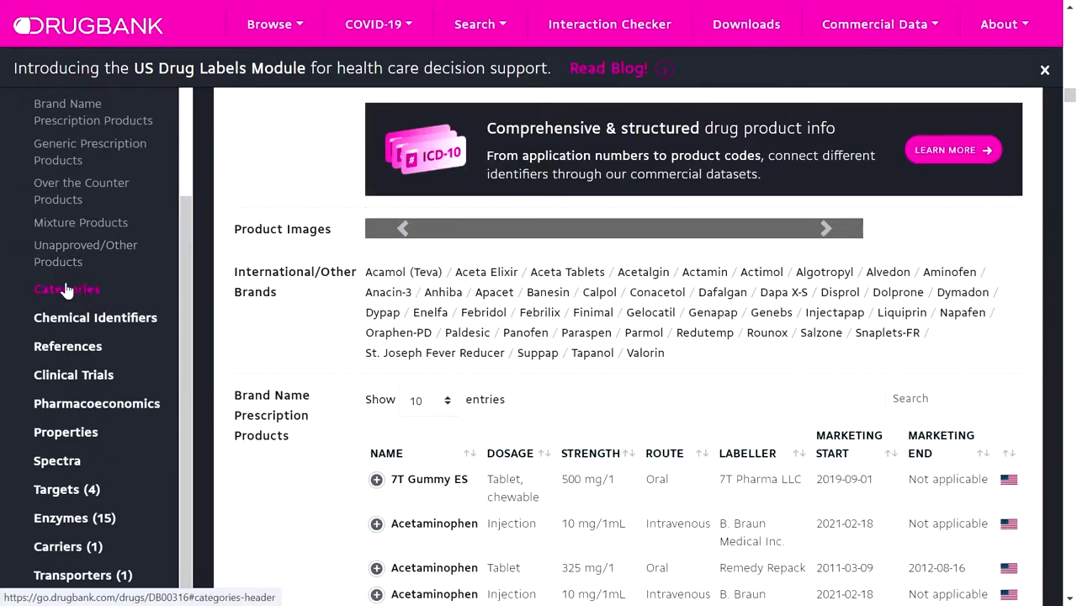
{"action": "left_click", "coordinate": [69, 294]}
{"action": "left_click", "coordinate": [74, 318]}
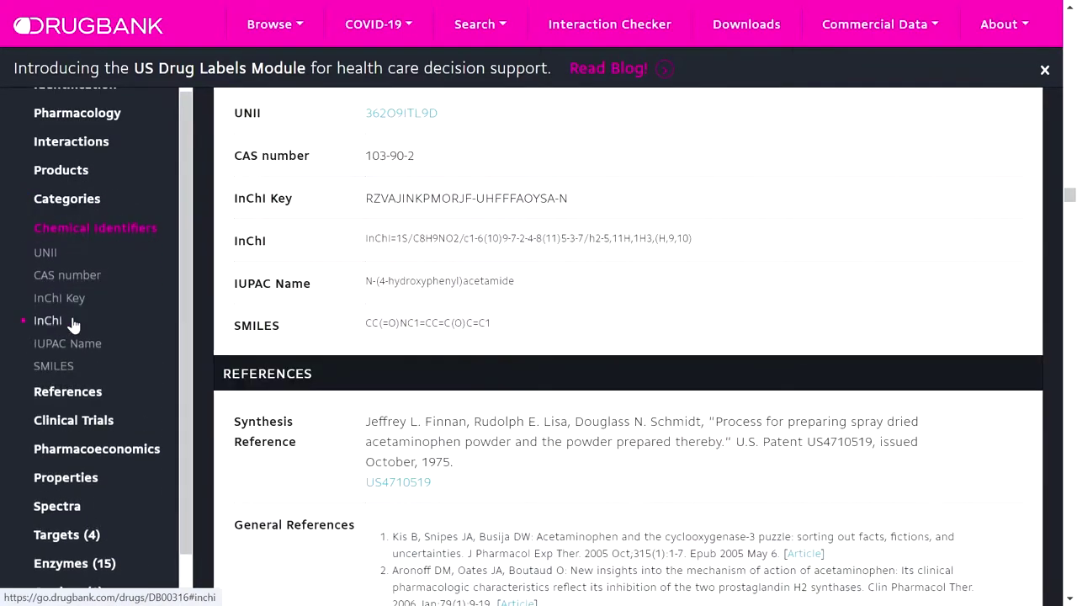
Examine the References, Pharmacoeconomics, Properties and Spectra sections of the acetaminophen record
{"action": "left_click", "coordinate": [66, 396]}
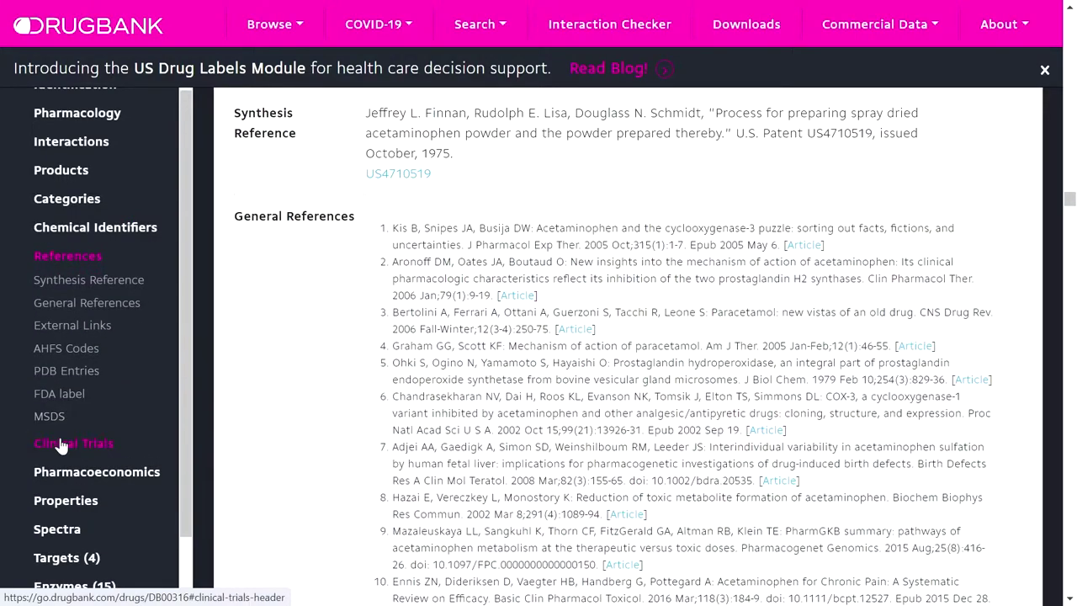
{"action": "left_click", "coordinate": [71, 505]}
{"action": "left_click", "coordinate": [108, 353]}
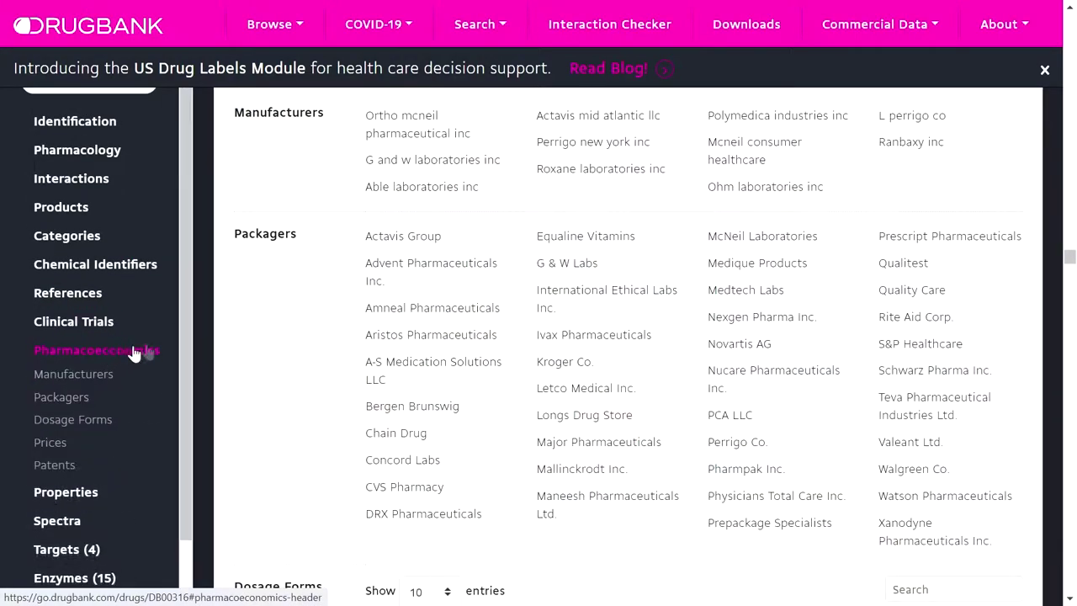
{"action": "left_click", "coordinate": [66, 492]}
{"action": "left_click", "coordinate": [50, 524]}
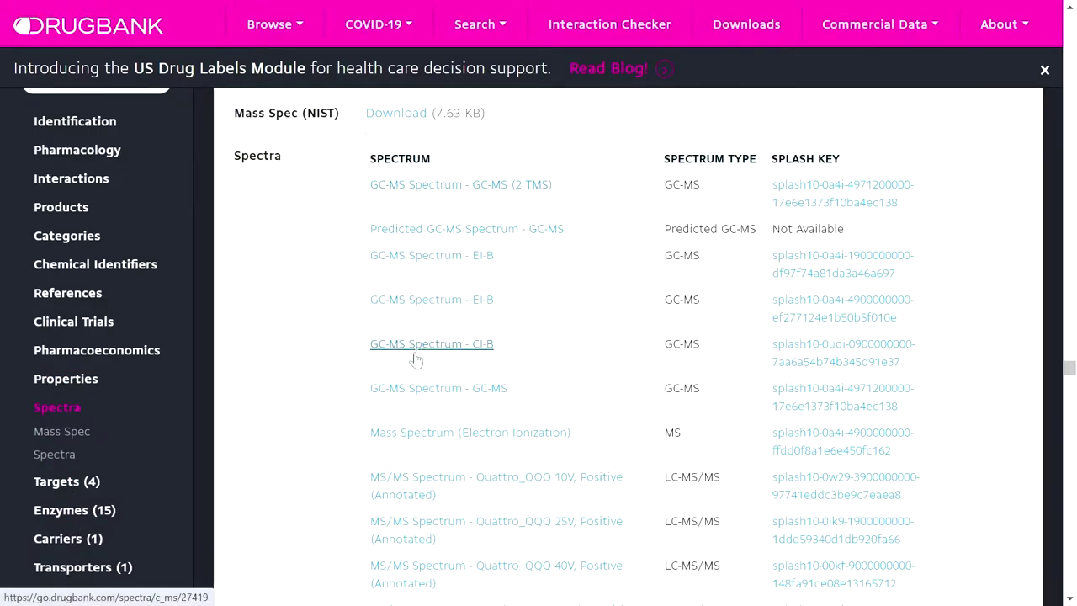
{"action": "scroll", "coordinate": [215, 455], "scroll_direction": "down", "scroll_amount": 1}
{"action": "scroll", "coordinate": [216, 455], "scroll_direction": "down", "scroll_amount": 3}
Dismiss the US Drug Labels banner and look through the record's Targets, Enzymes, Carriers and Transporters sections
{"action": "left_click", "coordinate": [87, 481]}
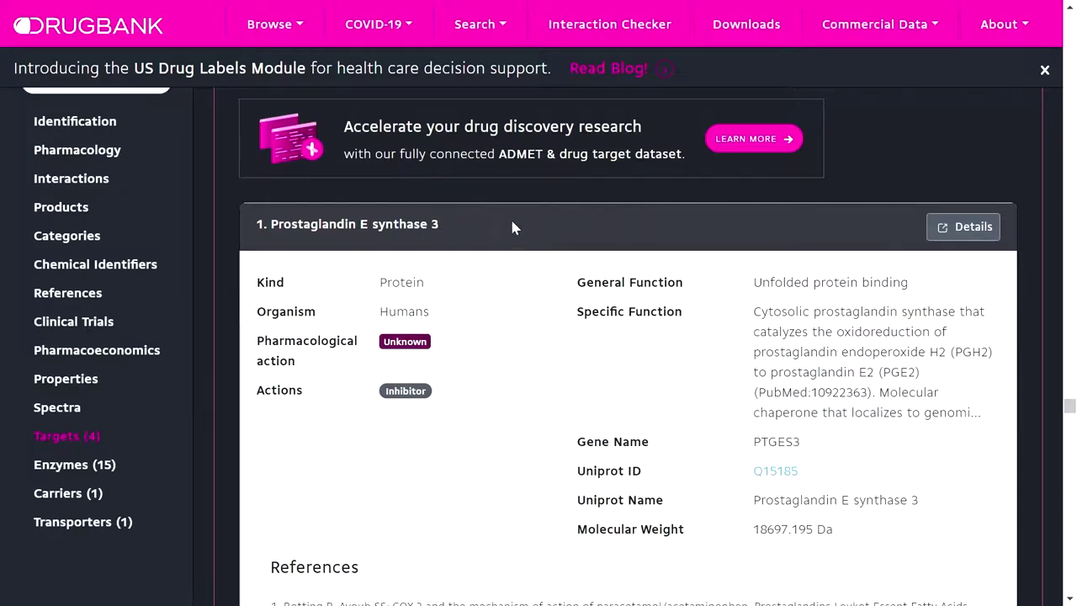
{"action": "left_click", "coordinate": [1045, 70]}
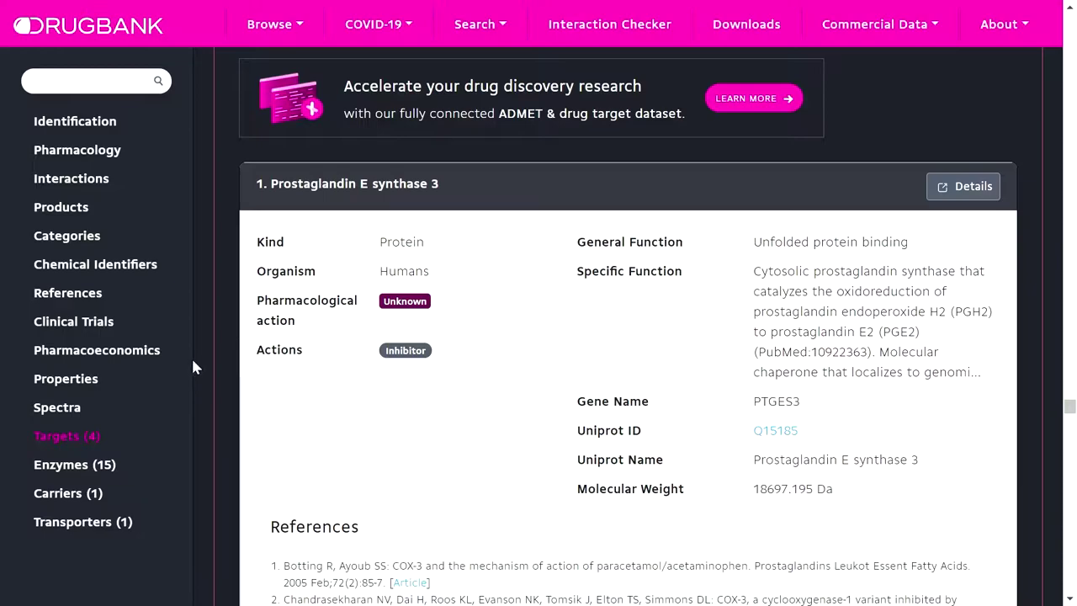
{"action": "left_click", "coordinate": [78, 467]}
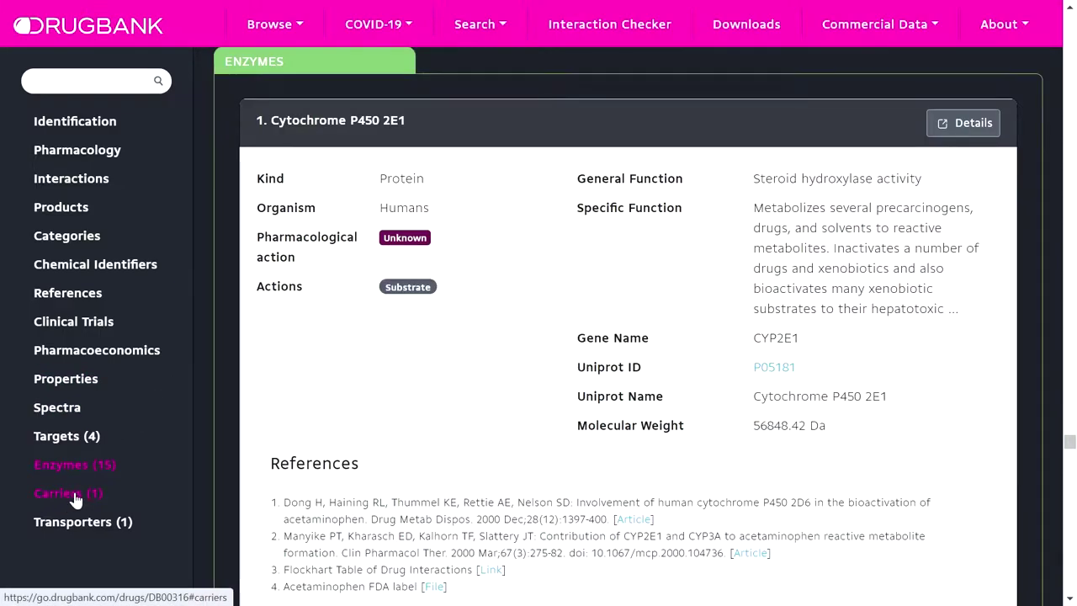
{"action": "left_click", "coordinate": [74, 498]}
{"action": "left_click", "coordinate": [69, 522]}
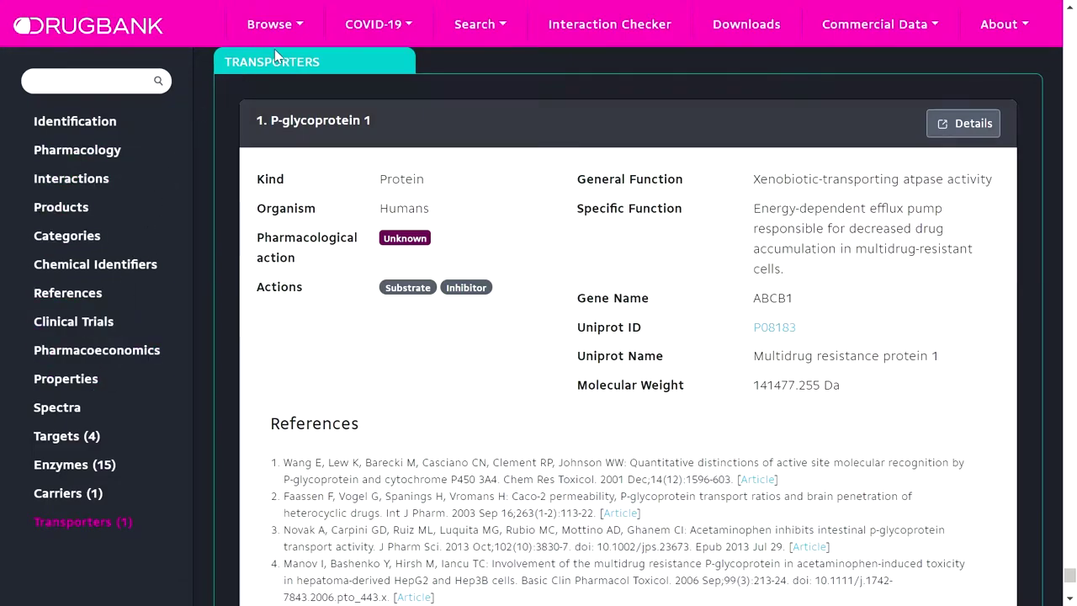
Return to the Identification section and examine acetaminophen's background, structure, weight and chemical formula
{"action": "key", "text": "slash"}
{"action": "left_click_drag", "start_coordinate": [1070, 575], "coordinate": [1074, 80]}
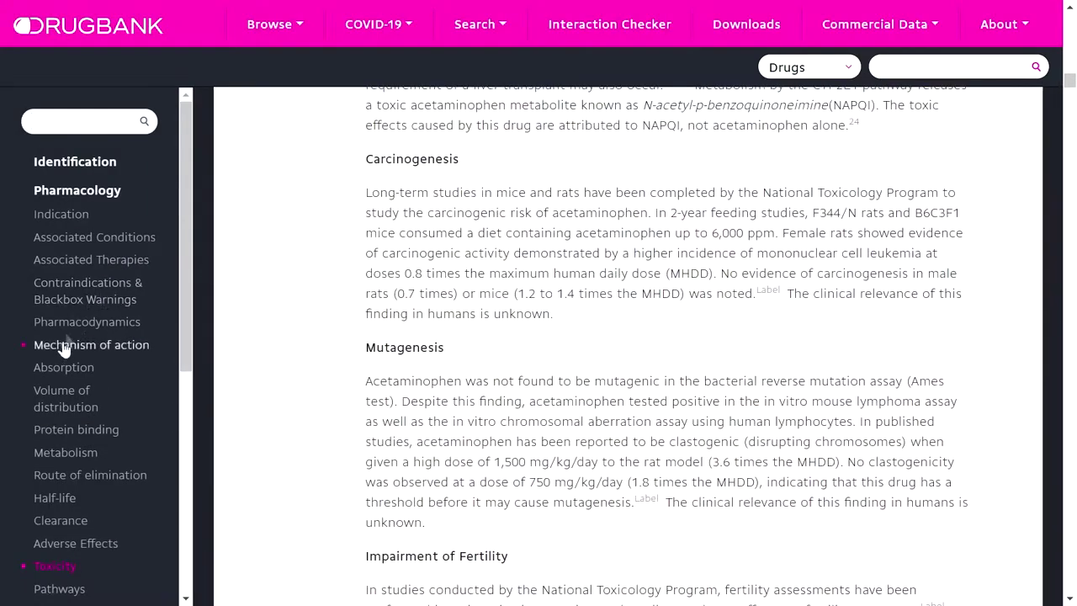
{"action": "left_click", "coordinate": [89, 161]}
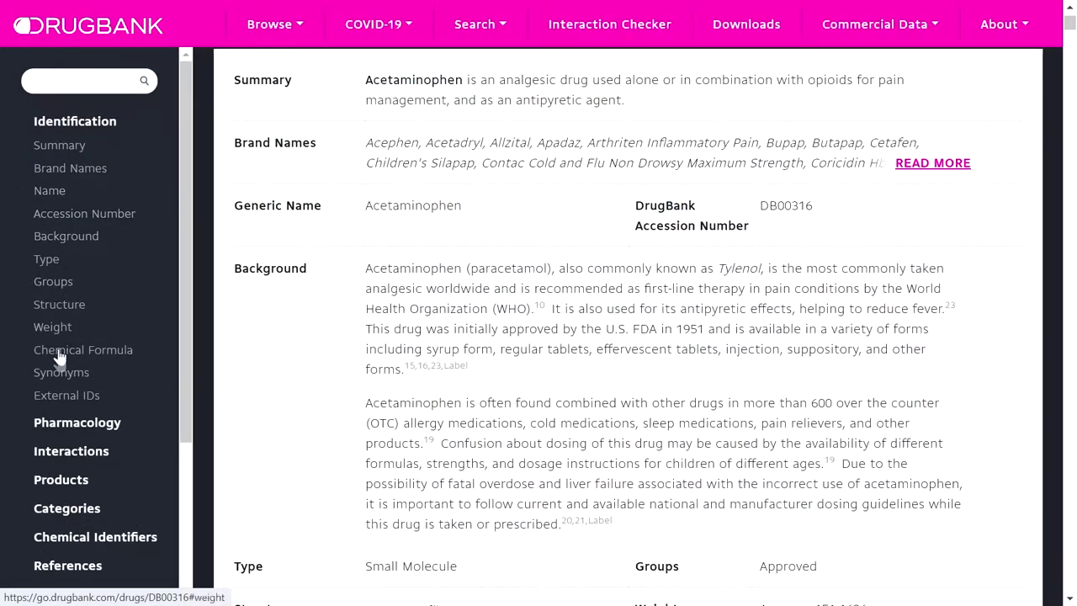
{"action": "scroll", "coordinate": [696, 196], "scroll_direction": "up", "scroll_amount": 2}
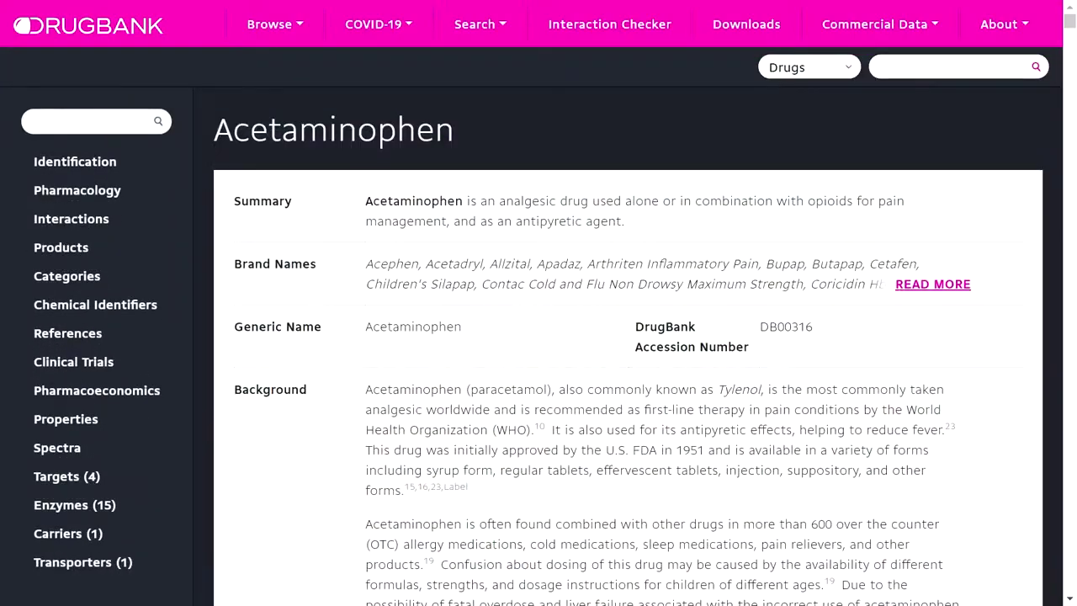
{"action": "scroll", "coordinate": [545, 305], "scroll_direction": "down", "scroll_amount": 5}
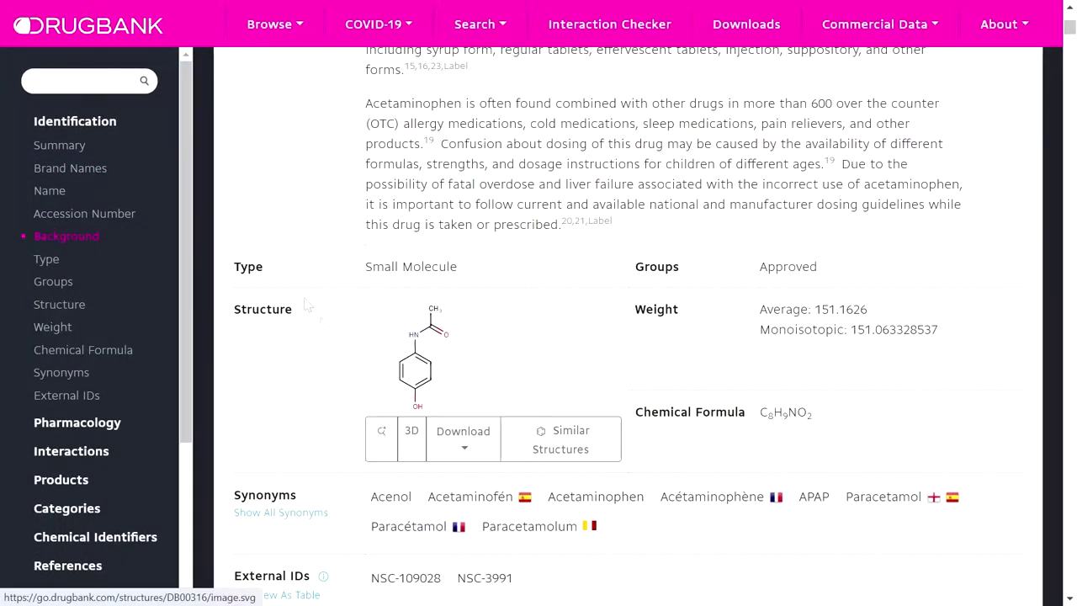
Check the structure's download formats, view its PDB file in the browser and return to the drug record
{"action": "left_click", "coordinate": [463, 451]}
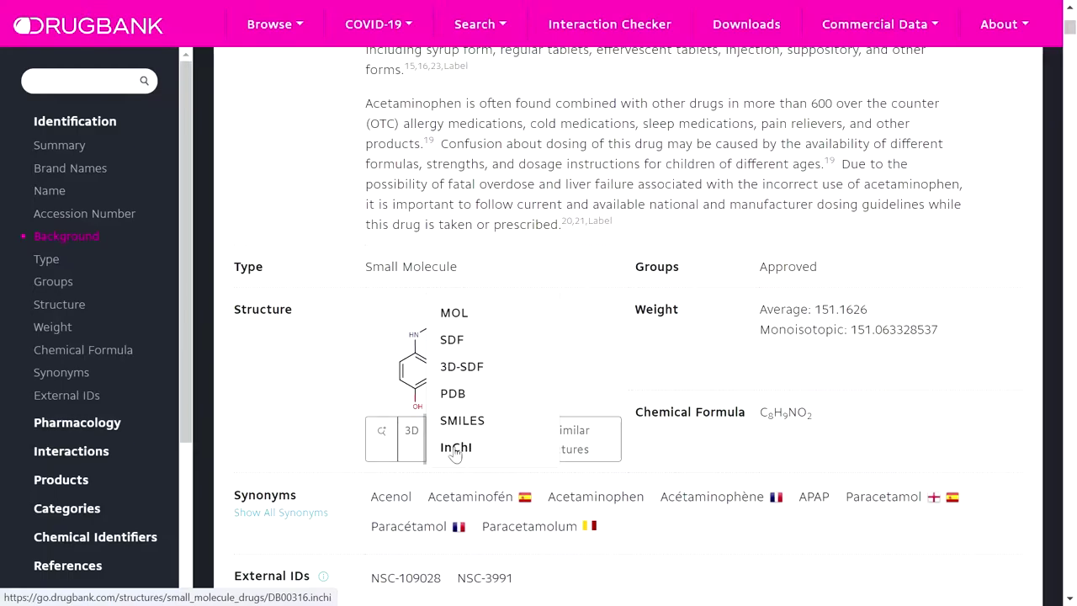
{"action": "left_click", "coordinate": [335, 432]}
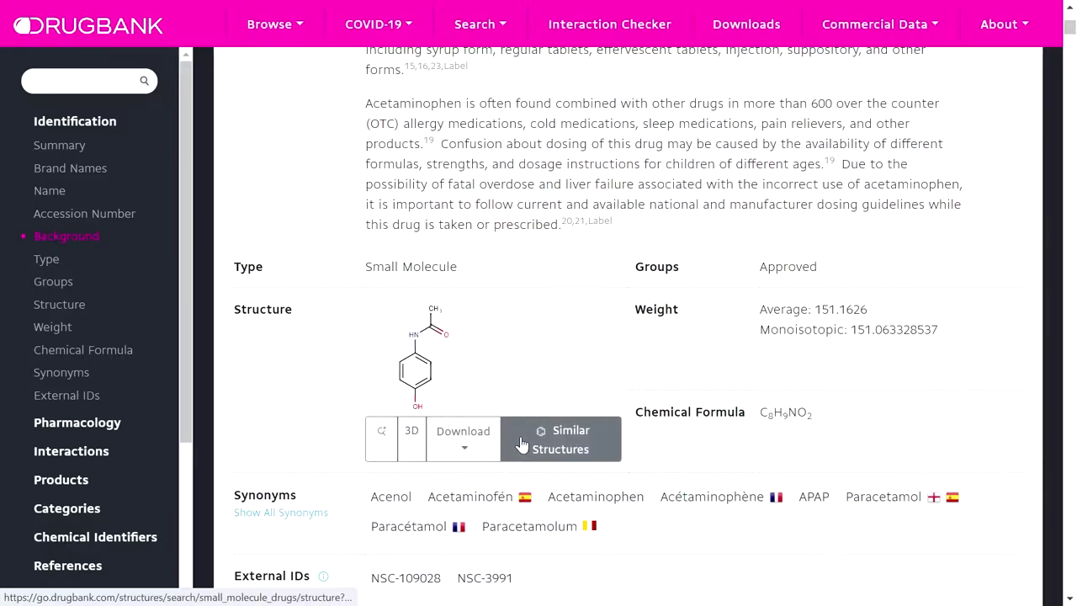
{"action": "left_click", "coordinate": [467, 439]}
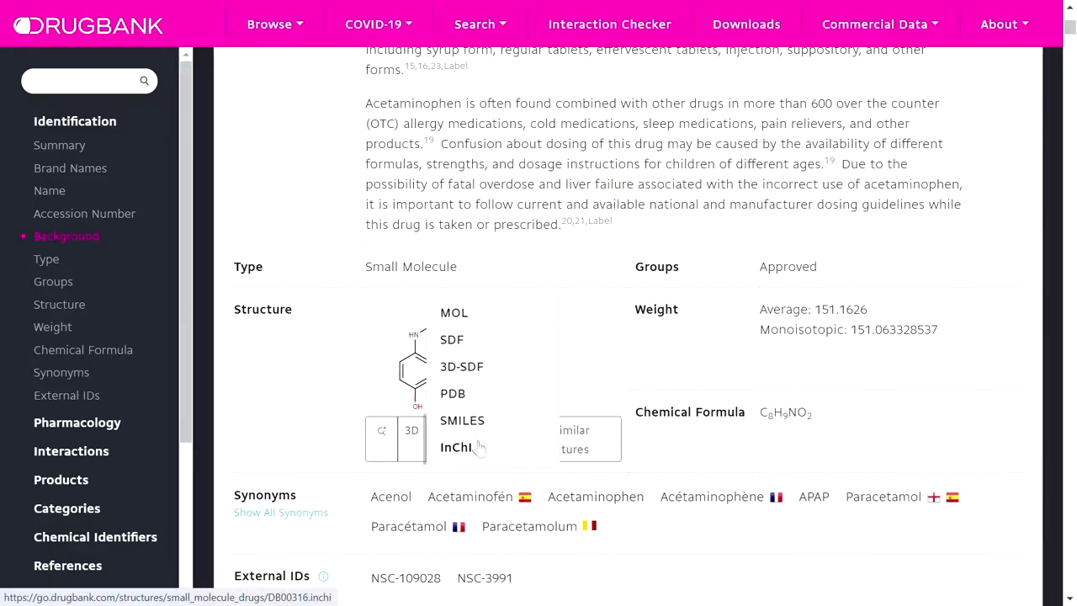
{"action": "left_click", "coordinate": [471, 405]}
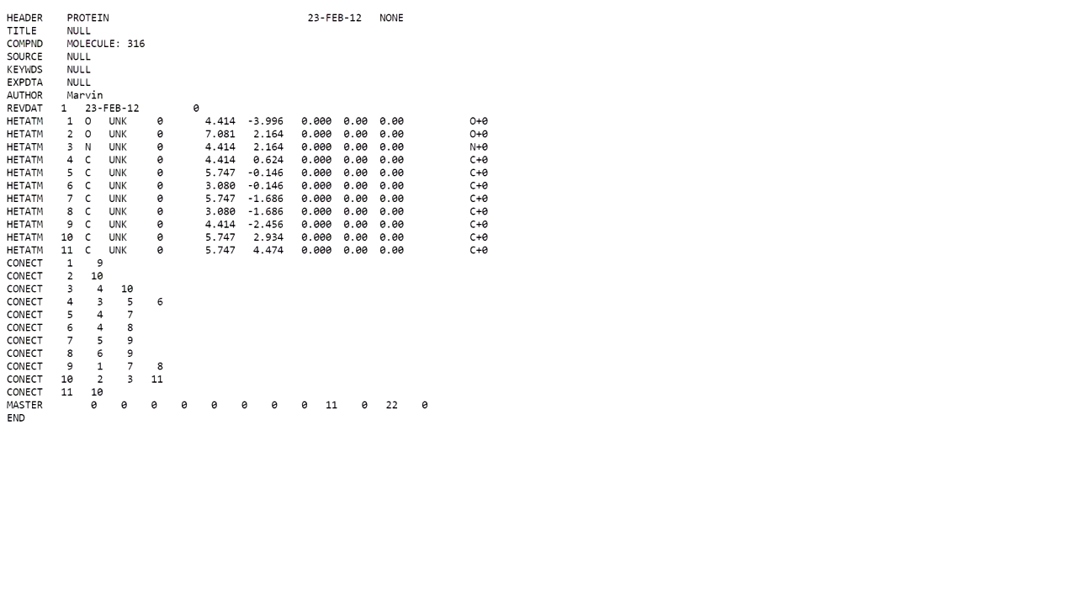
{"action": "key", "text": "alt+Left"}
Try to save the acetaminophen structure as the PDB file DB00316 in the Downloads folder
{"action": "left_click", "coordinate": [466, 436]}
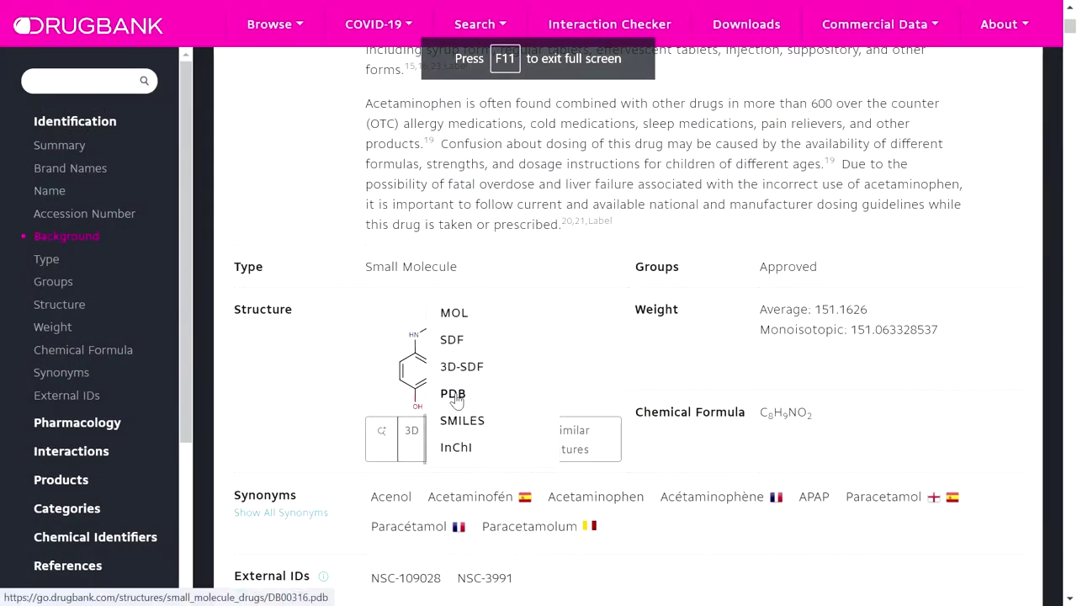
{"action": "right_click", "coordinate": [455, 399]}
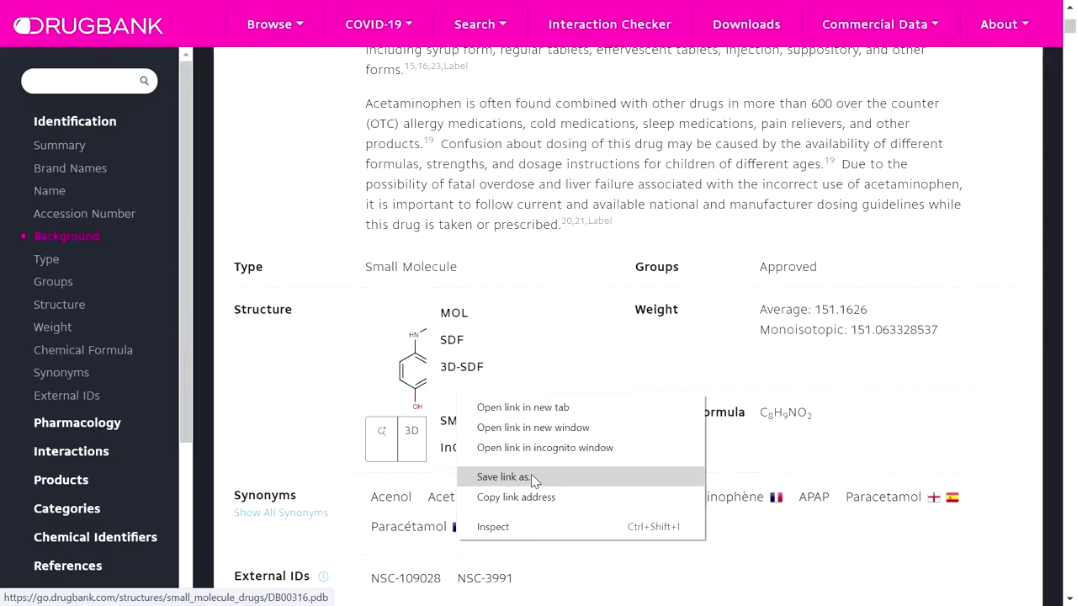
{"action": "key", "text": "Escape"}
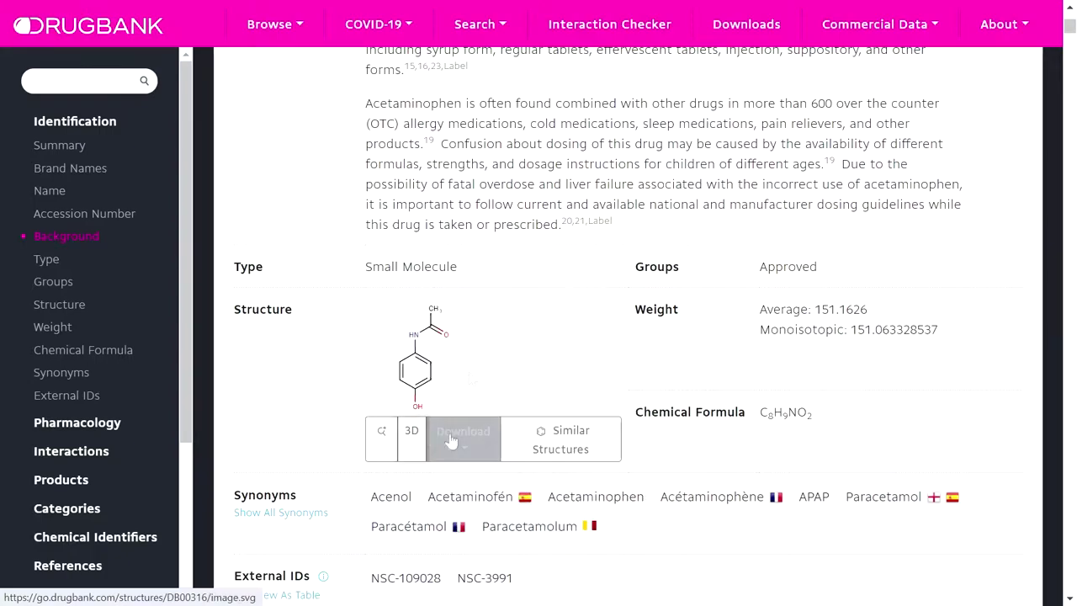
{"action": "left_click", "coordinate": [469, 439]}
{"action": "right_click", "coordinate": [469, 396]}
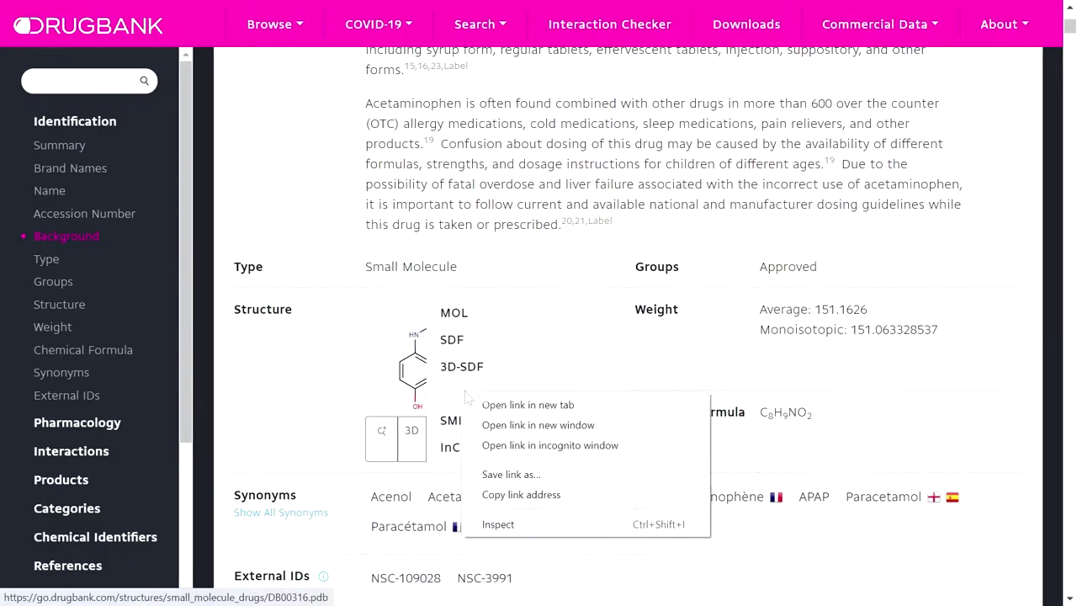
{"action": "left_click", "coordinate": [507, 482]}
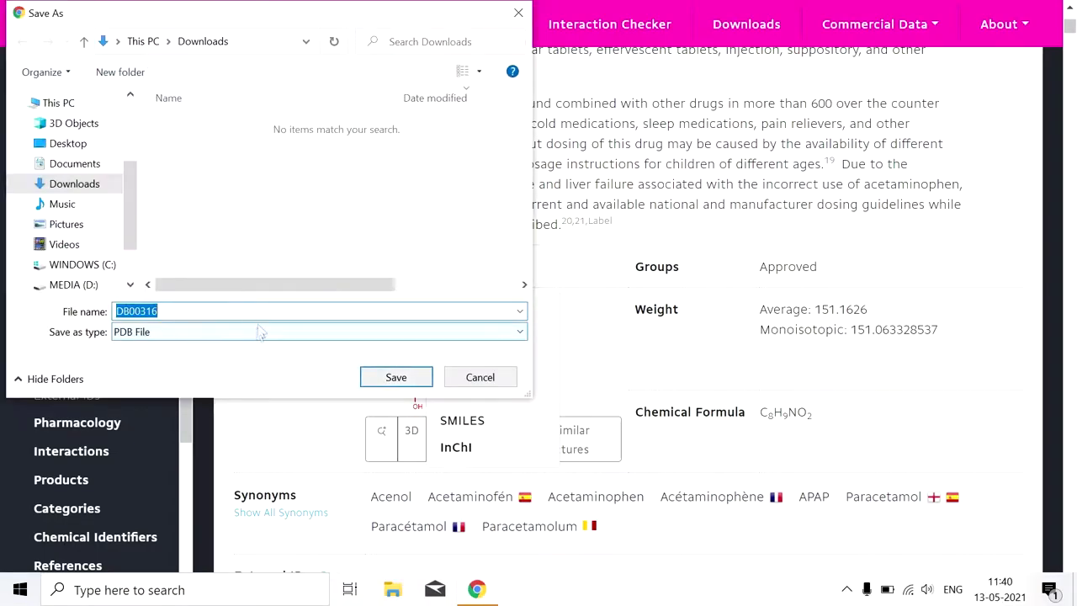
{"action": "left_click", "coordinate": [480, 378]}
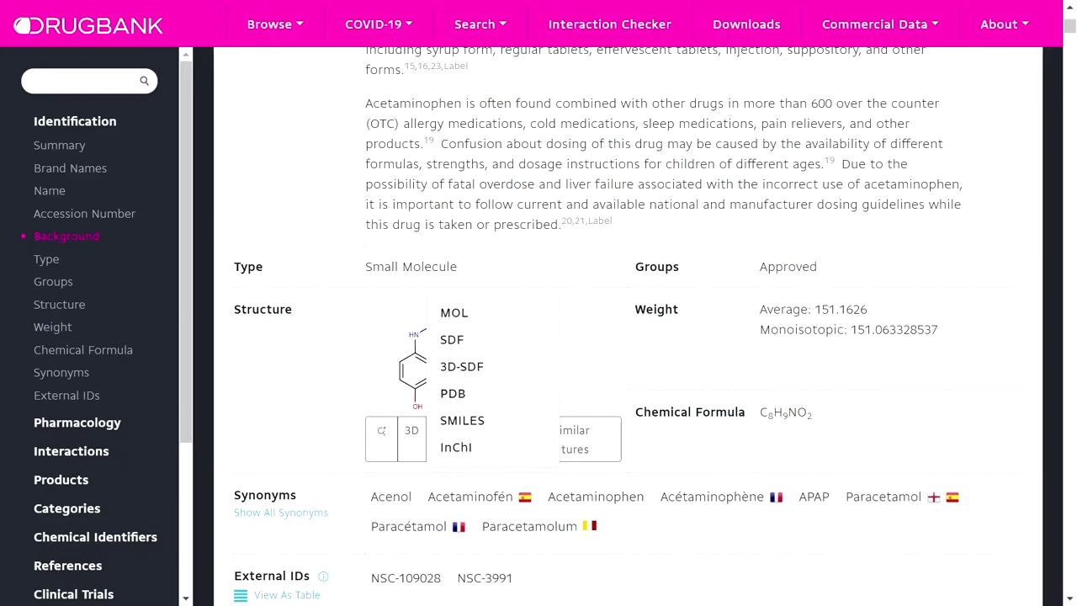
{"action": "key", "text": "Escape"}
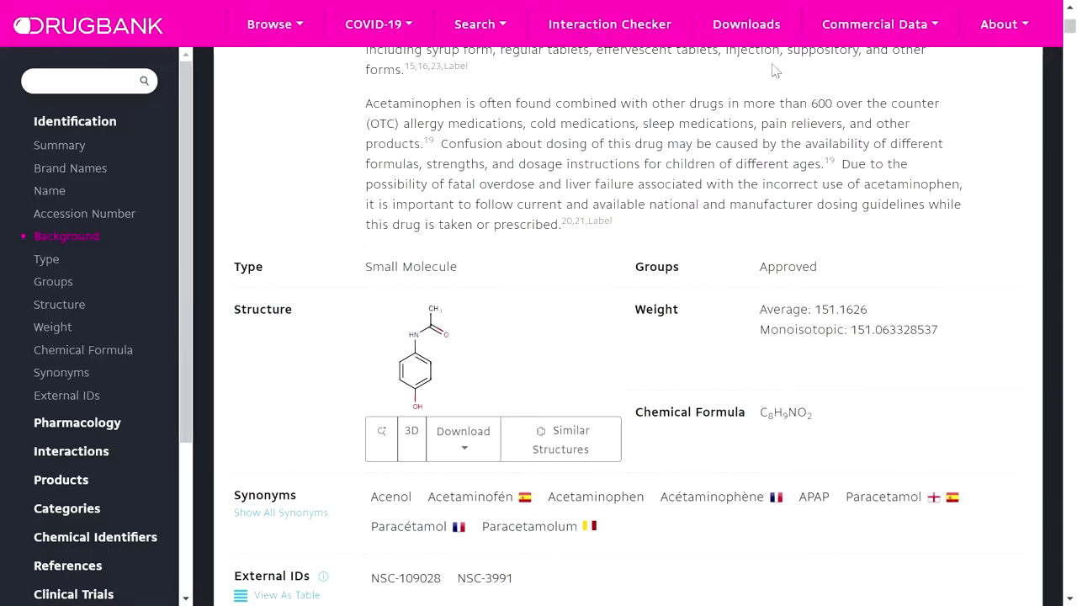
Go to DrugBank's release downloads and examine the full drug structure sets offered in SDF format
{"action": "left_click", "coordinate": [769, 38]}
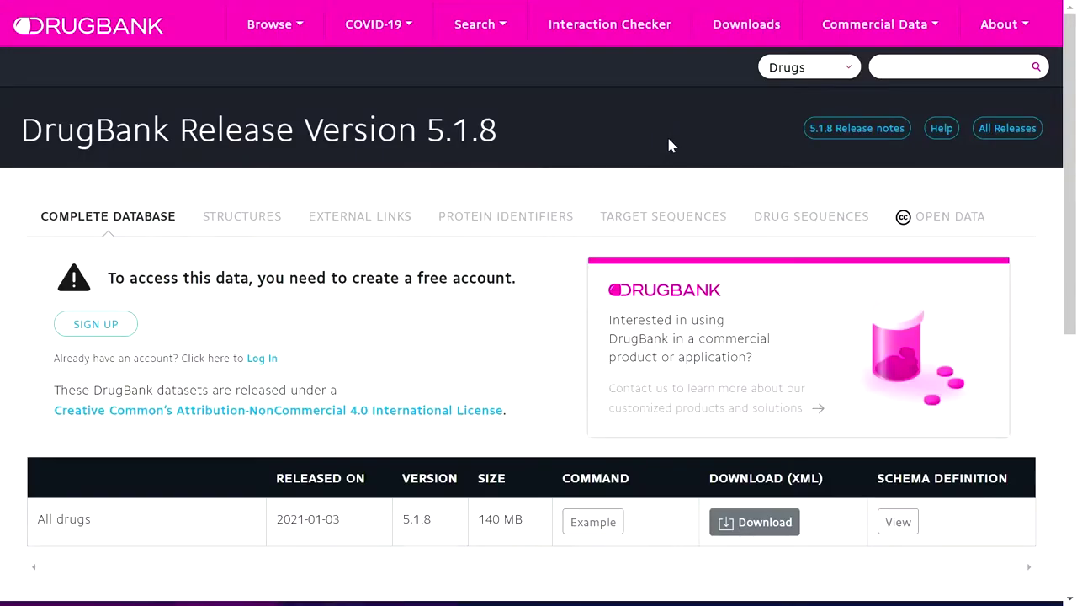
{"action": "left_click", "coordinate": [247, 227]}
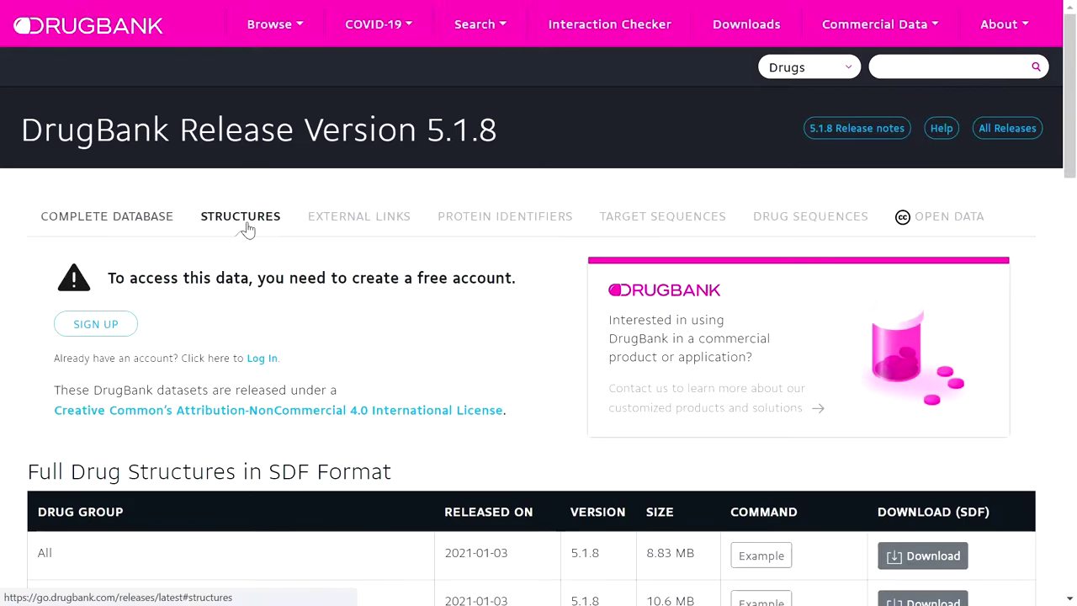
{"action": "scroll", "coordinate": [197, 454], "scroll_direction": "down", "scroll_amount": 3}
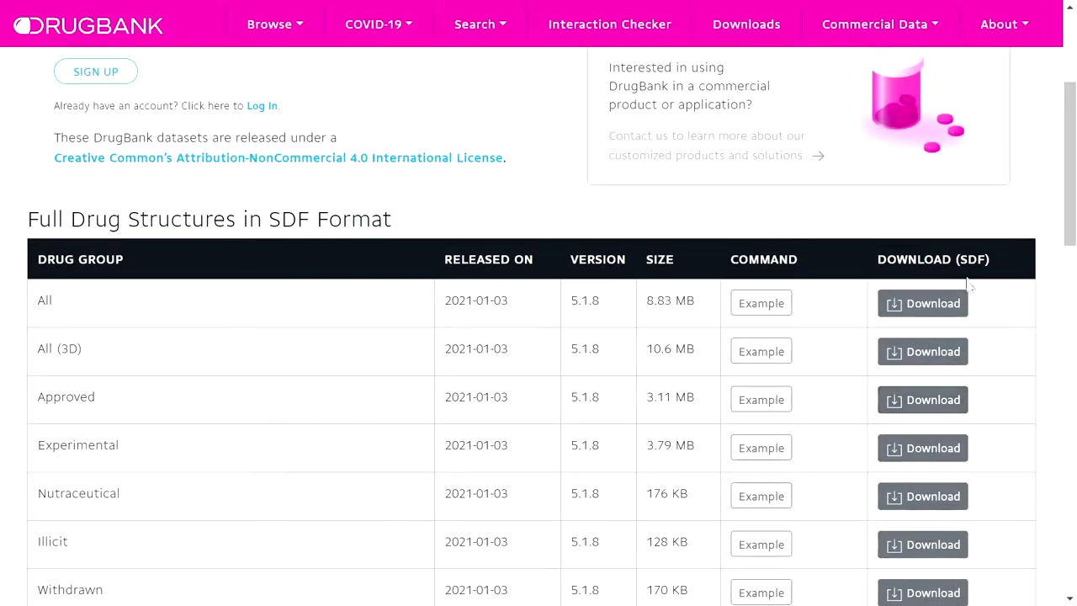
Review the remaining drug groups offered as full structure downloads in SDF format
{"action": "scroll", "coordinate": [591, 431], "scroll_direction": "down", "scroll_amount": 2}
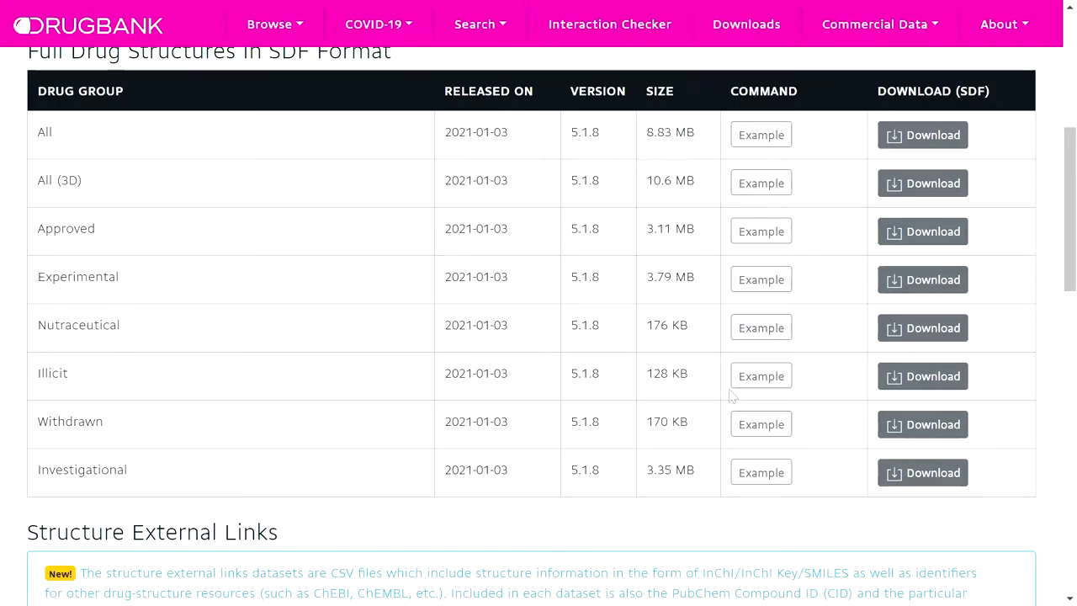
{"action": "scroll", "coordinate": [707, 381], "scroll_direction": "up", "scroll_amount": 3}
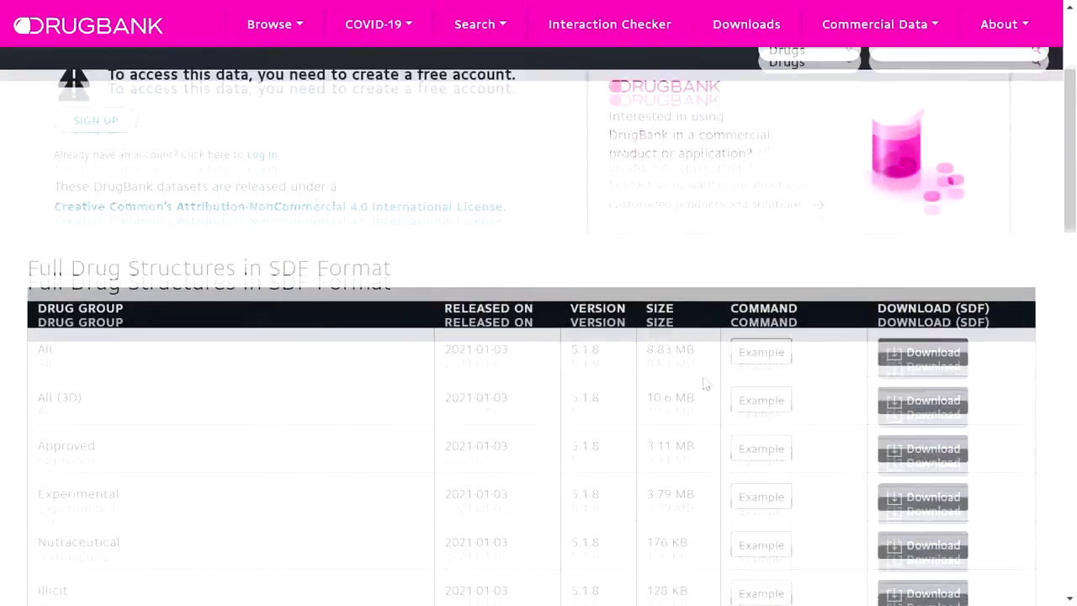
{"action": "scroll", "coordinate": [706, 381], "scroll_direction": "up", "scroll_amount": 3}
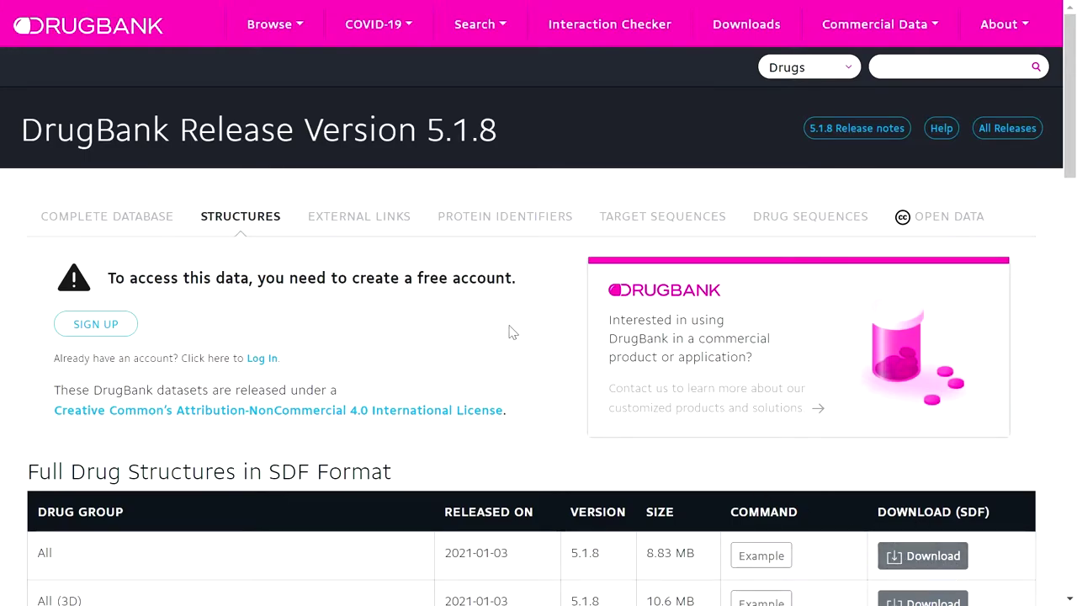
Examine the External Links and Protein Identifiers downloads of the DrugBank release
{"action": "left_click", "coordinate": [360, 224]}
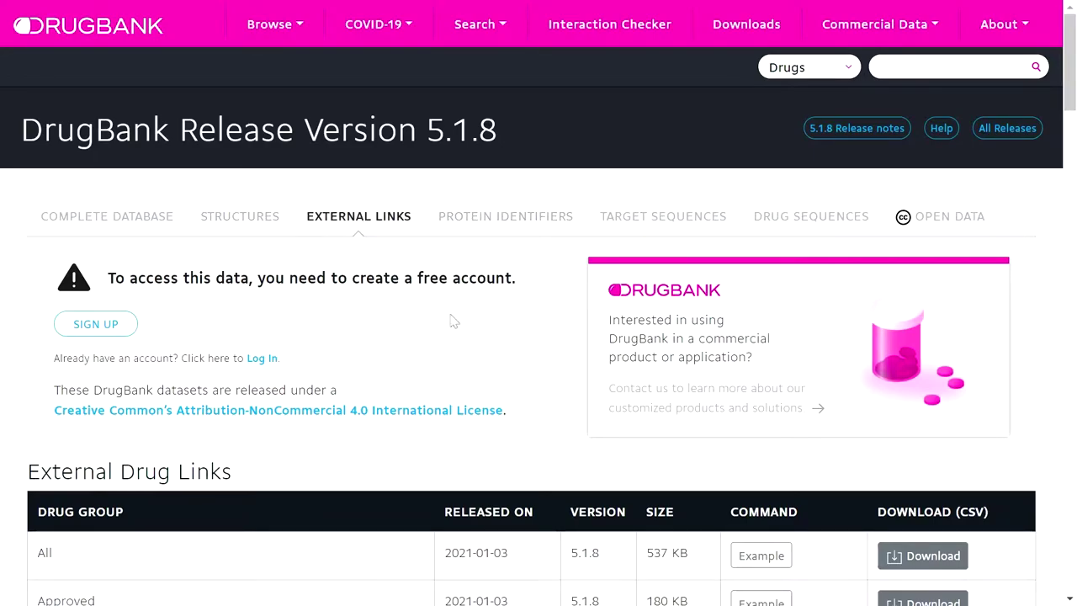
{"action": "scroll", "coordinate": [450, 320], "scroll_direction": "down", "scroll_amount": 1}
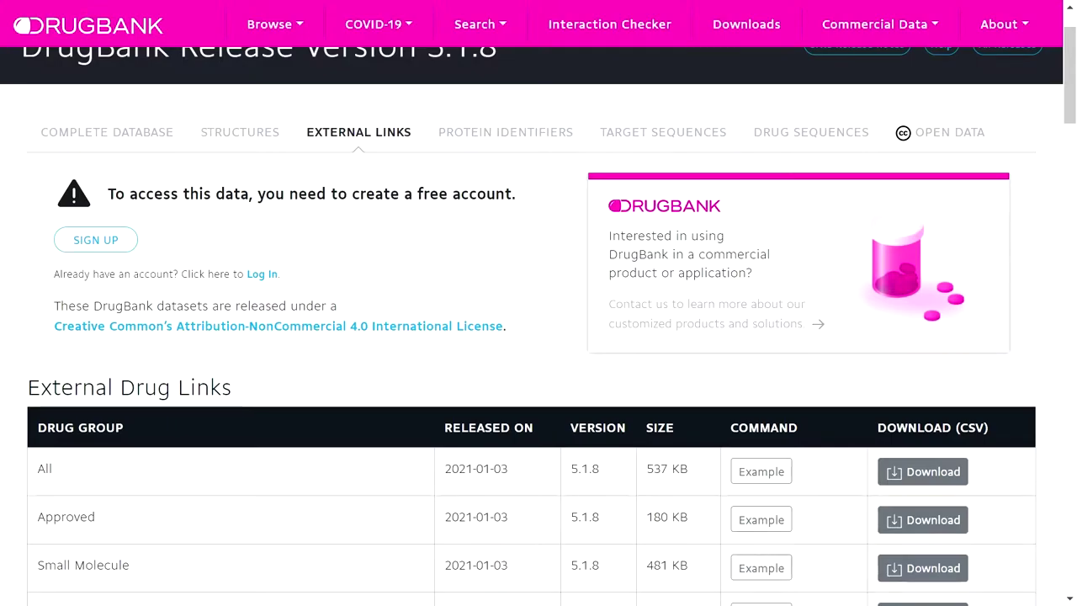
{"action": "left_click", "coordinate": [515, 132]}
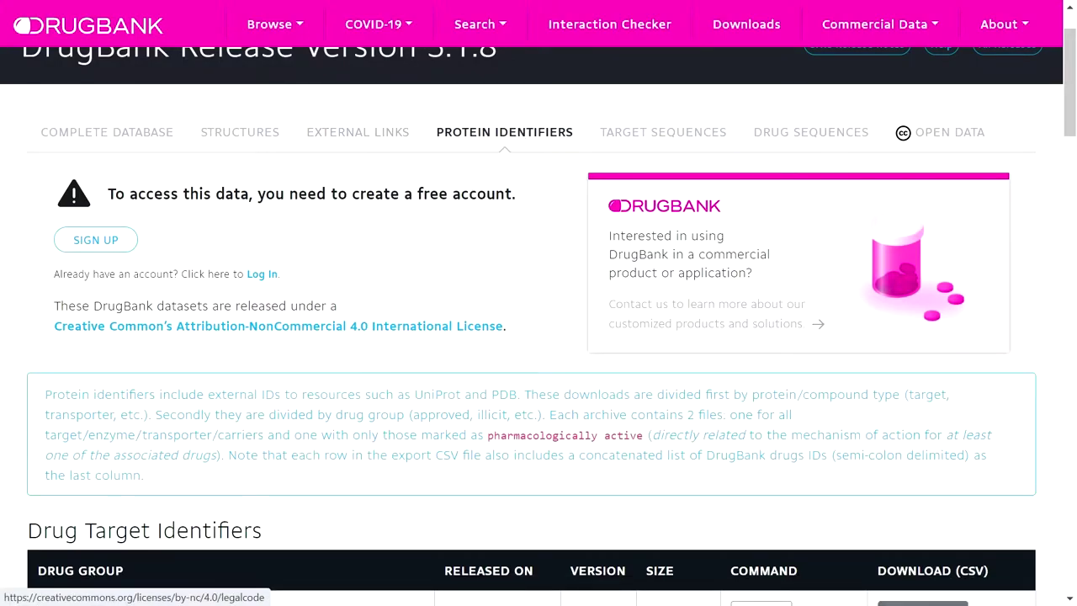
{"action": "scroll", "coordinate": [97, 429], "scroll_direction": "down", "scroll_amount": 1}
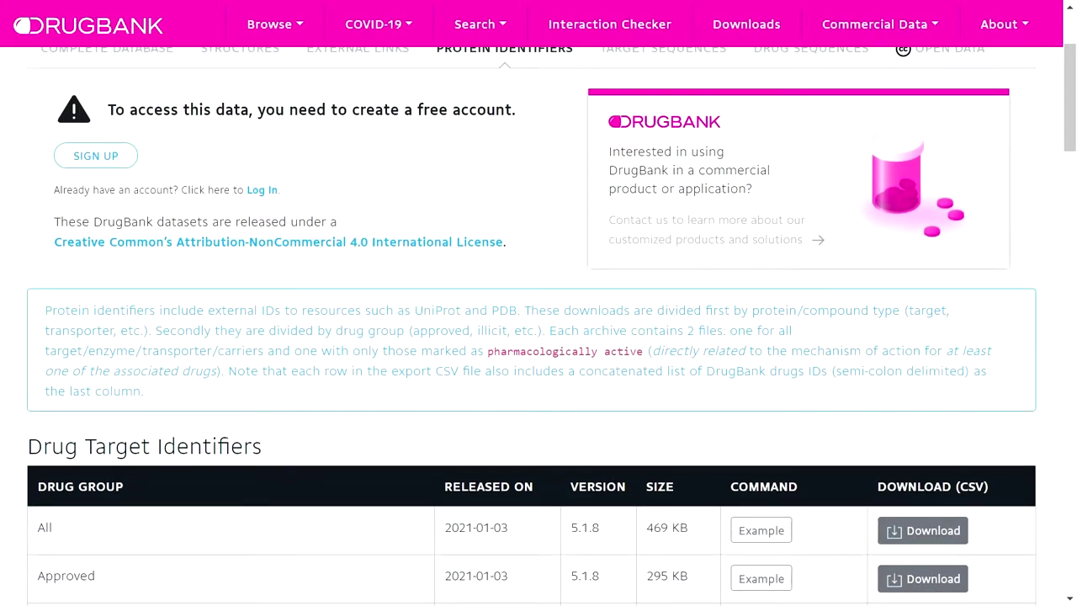
Examine the Target Sequences and Drug Sequences downloads offered in FASTA format
{"action": "scroll", "coordinate": [541, 295], "scroll_direction": "up", "scroll_amount": 2}
{"action": "left_click", "coordinate": [667, 225]}
{"action": "scroll", "coordinate": [508, 336], "scroll_direction": "down", "scroll_amount": 2}
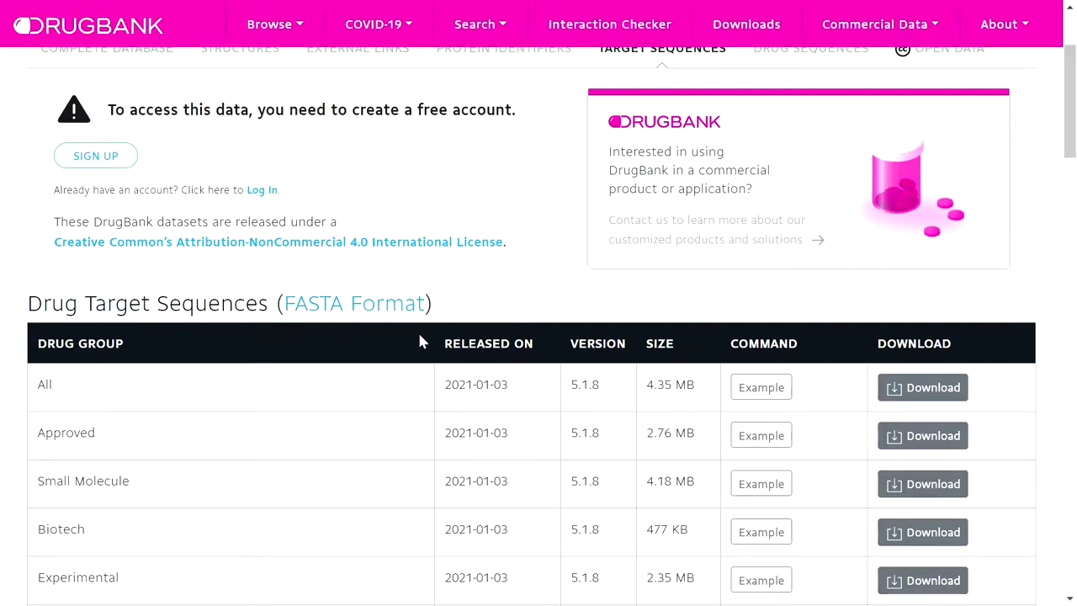
{"action": "scroll", "coordinate": [617, 233], "scroll_direction": "up", "scroll_amount": 2}
{"action": "left_click", "coordinate": [784, 227]}
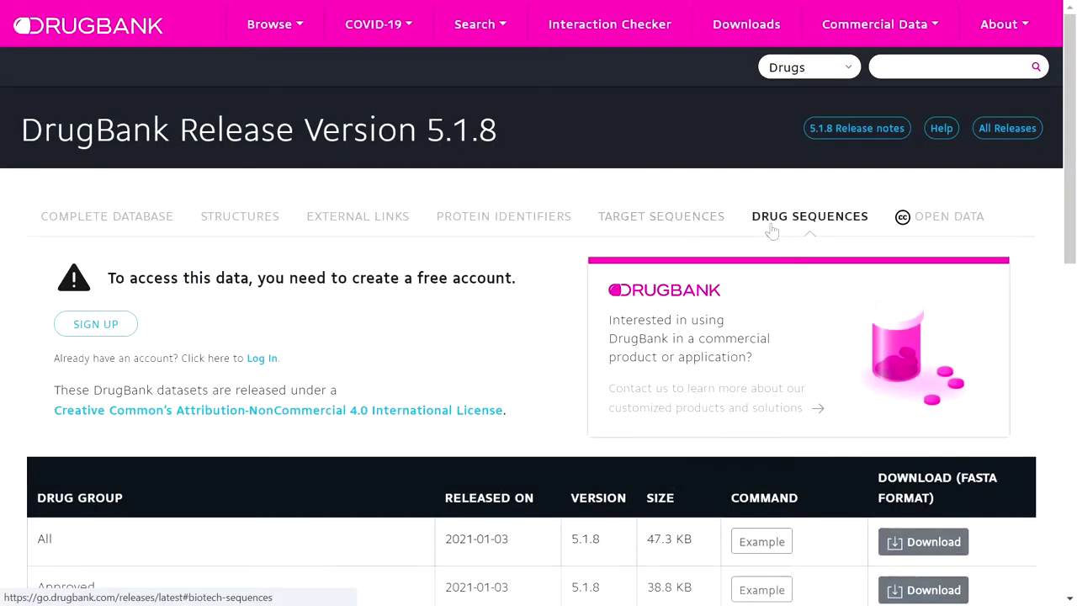
{"action": "scroll", "coordinate": [427, 397], "scroll_direction": "down", "scroll_amount": 2}
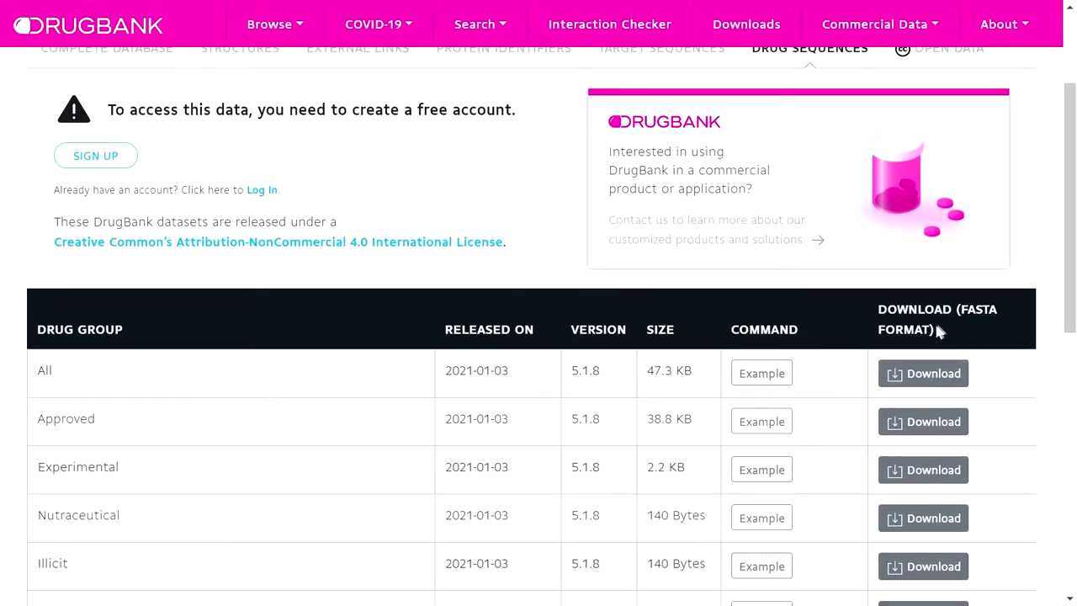
{"action": "scroll", "coordinate": [424, 298], "scroll_direction": "up", "scroll_amount": 2}
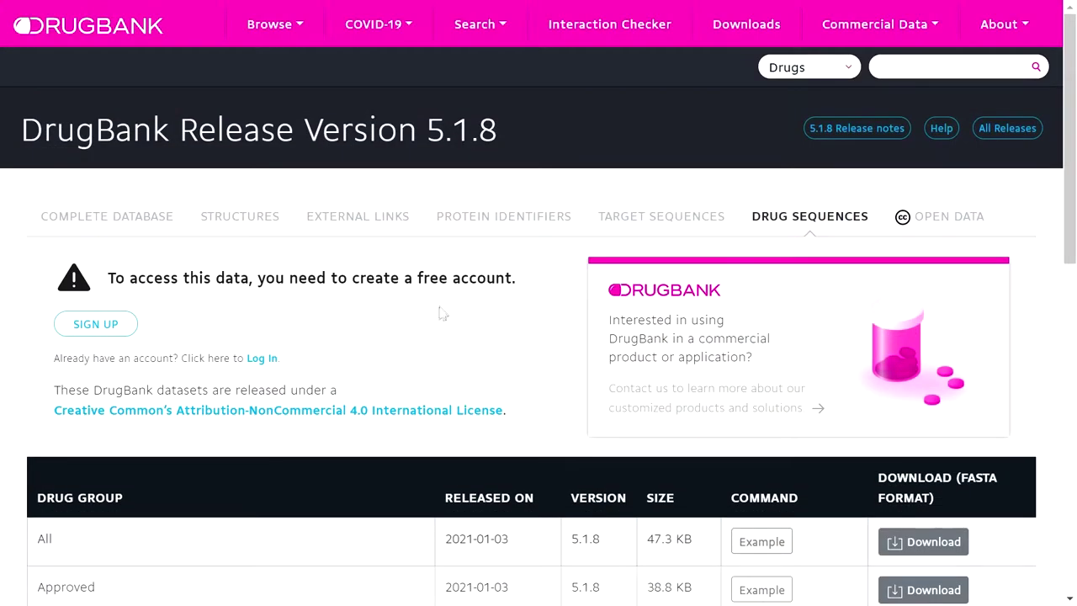
Go through the DrugBank sign-in page to the account sign-up form and review its questions and licence terms
{"action": "left_click", "coordinate": [271, 360]}
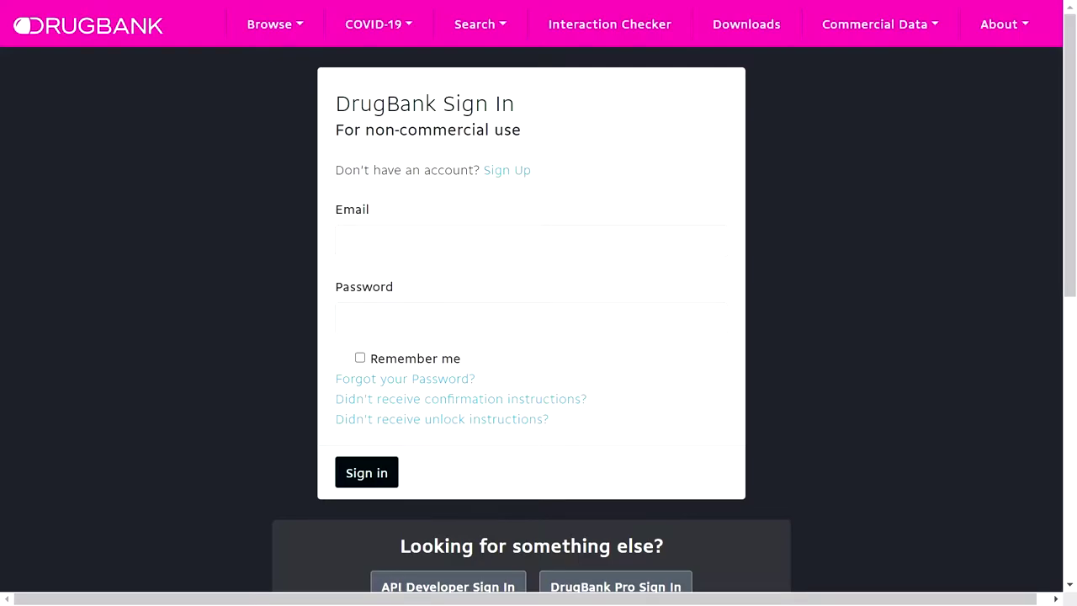
{"action": "left_click", "coordinate": [515, 171]}
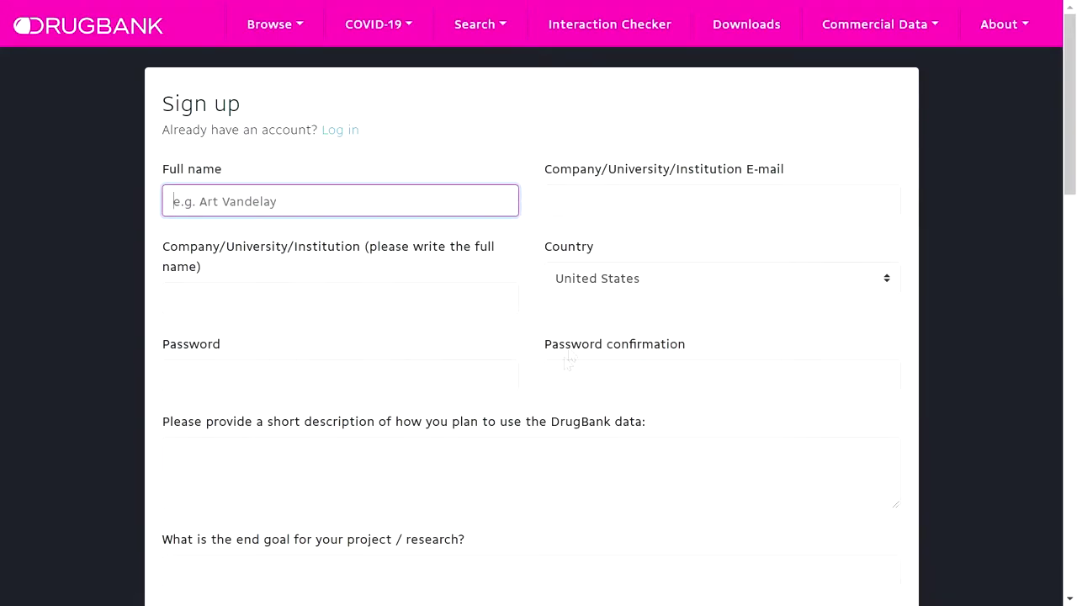
{"action": "scroll", "coordinate": [479, 451], "scroll_direction": "down", "scroll_amount": 9}
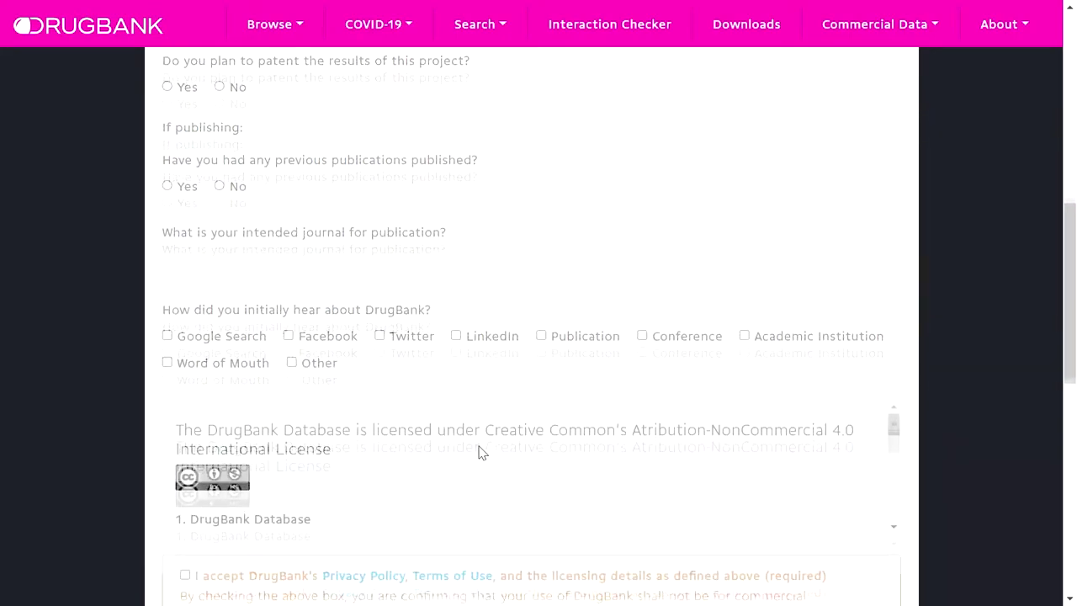
{"action": "scroll", "coordinate": [479, 451], "scroll_direction": "down", "scroll_amount": 2}
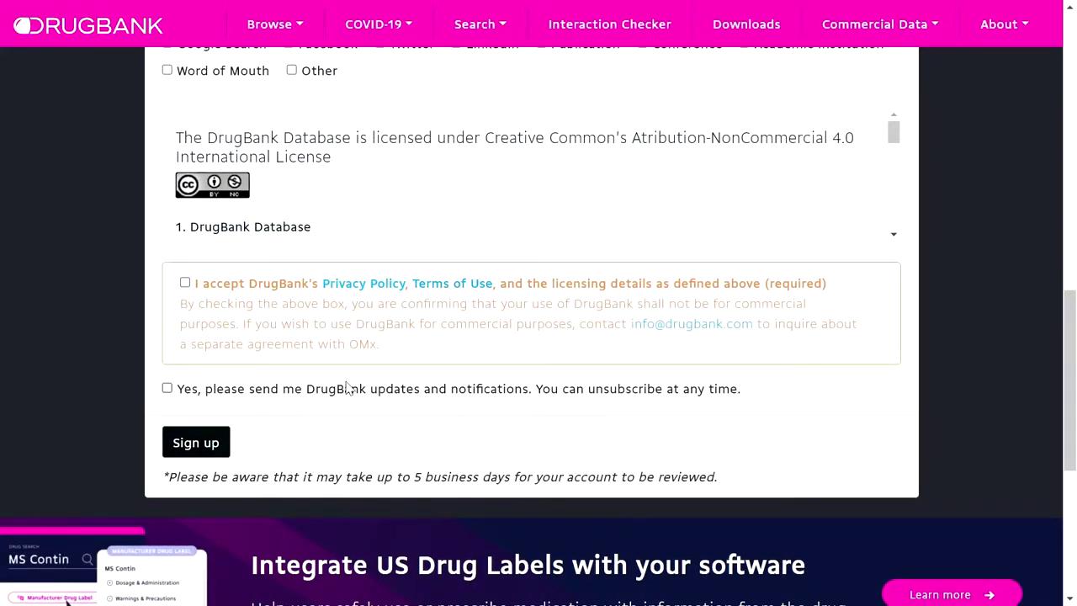
{"action": "scroll", "coordinate": [345, 391], "scroll_direction": "up", "scroll_amount": 10}
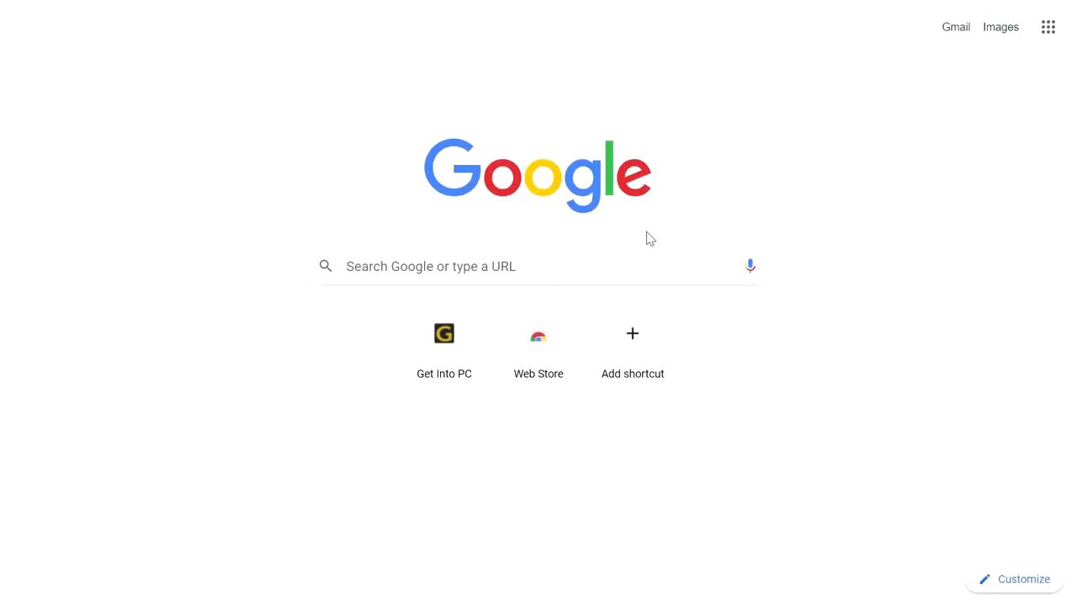
Search Google for "pubchem", open the PubChem site and dismiss its COVID-19 information notice
{"action": "left_click", "coordinate": [555, 266]}
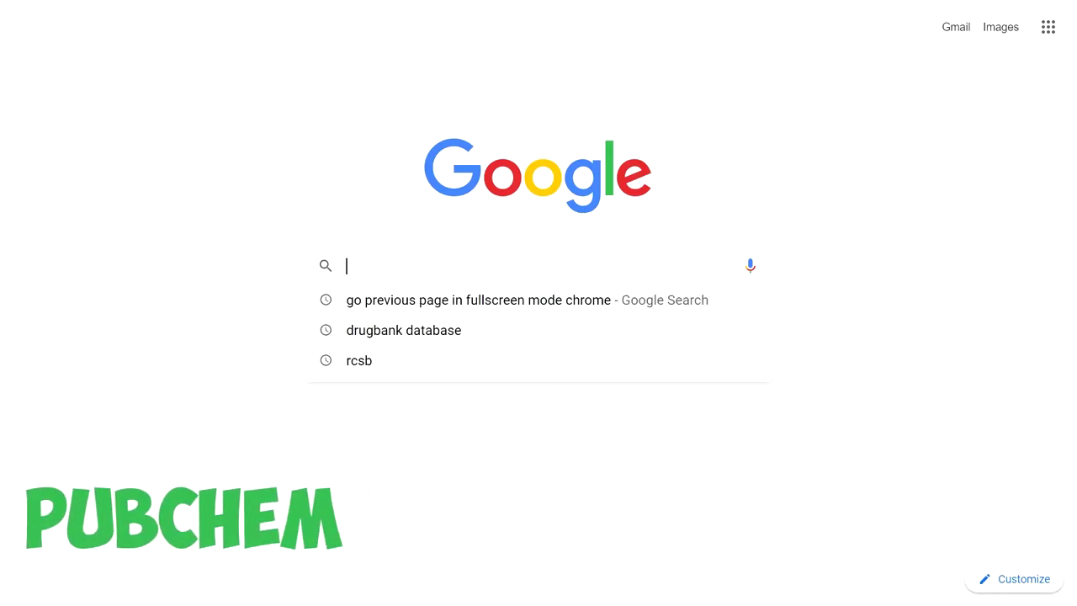
{"action": "type", "text": "pubche"}
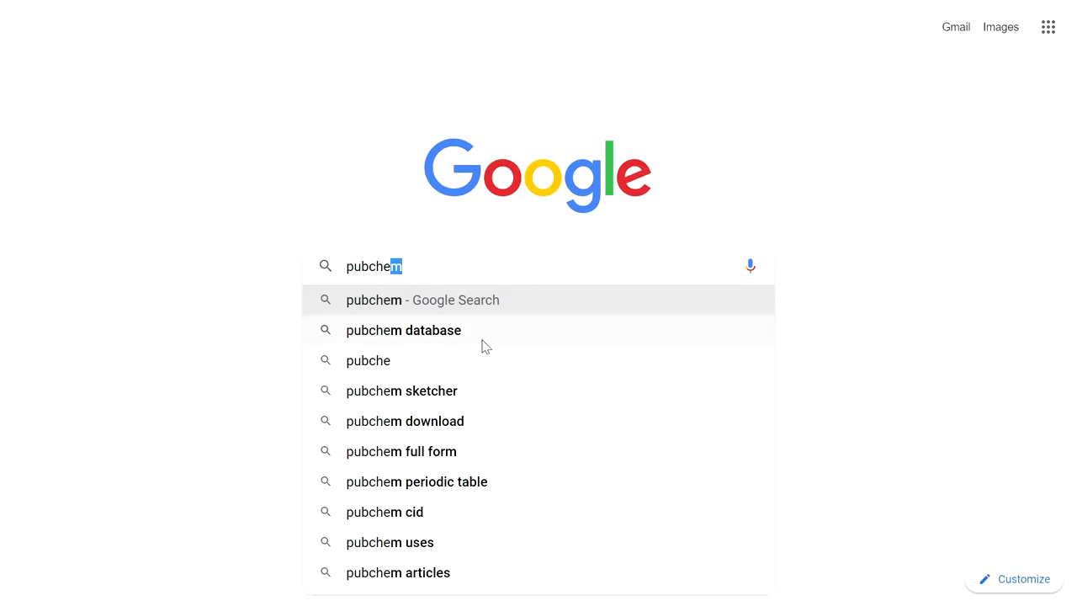
{"action": "type", "text": "m"}
{"action": "left_click", "coordinate": [460, 310]}
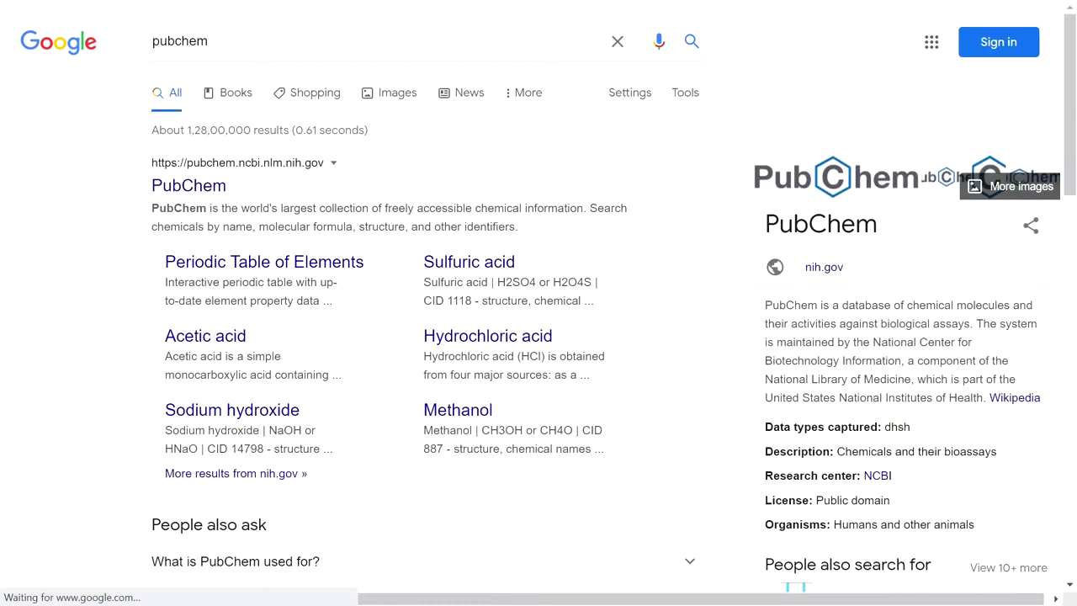
{"action": "left_click", "coordinate": [206, 183]}
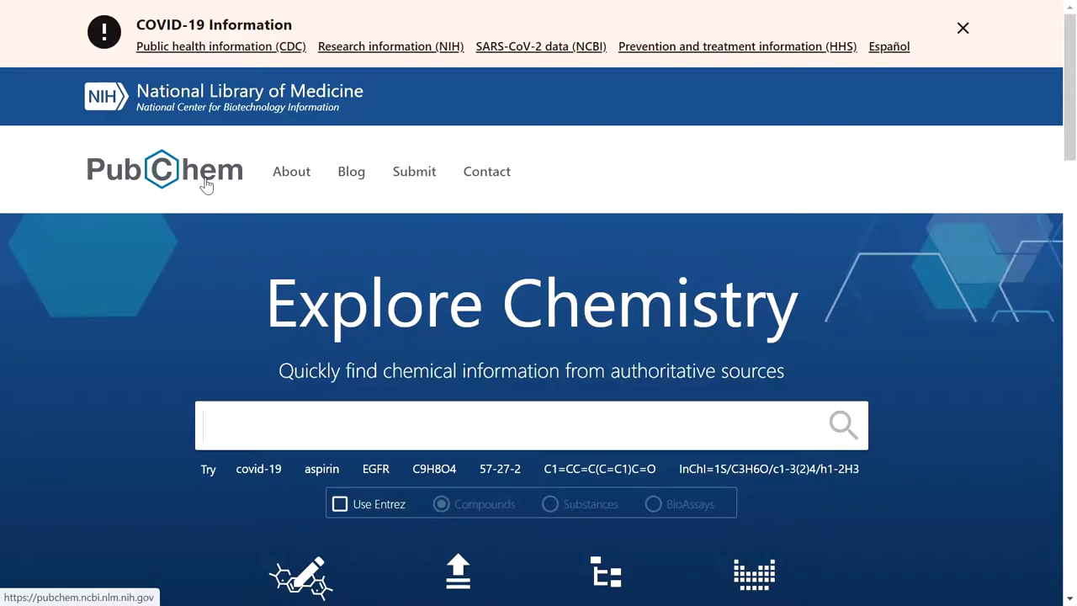
{"action": "left_click", "coordinate": [962, 30]}
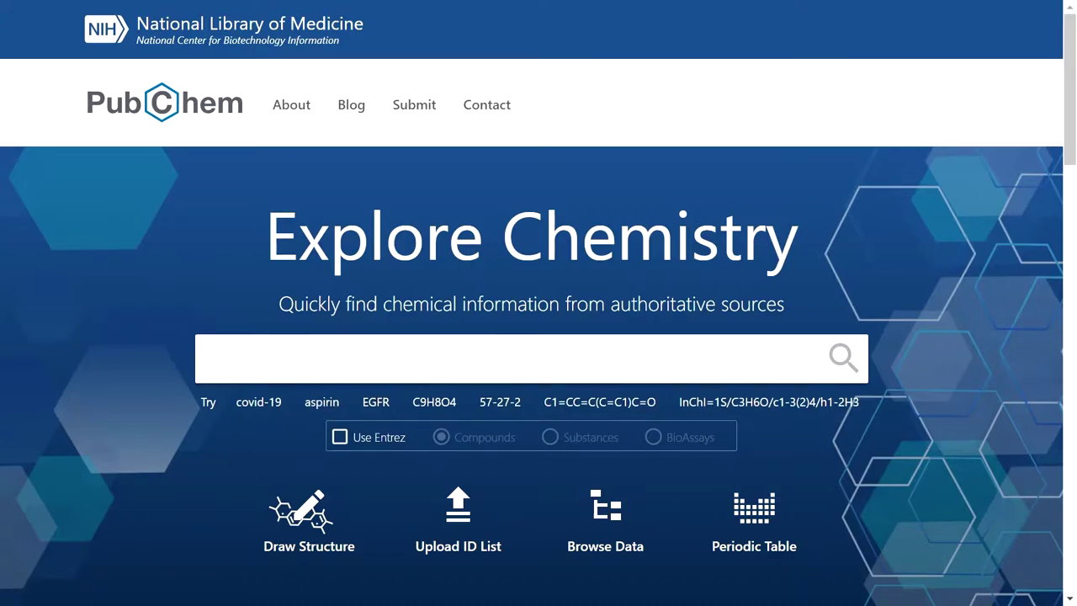
Look over the PubChem home page, view the Draw Structure editor and close it
{"action": "scroll", "coordinate": [278, 168], "scroll_direction": "down", "scroll_amount": 3}
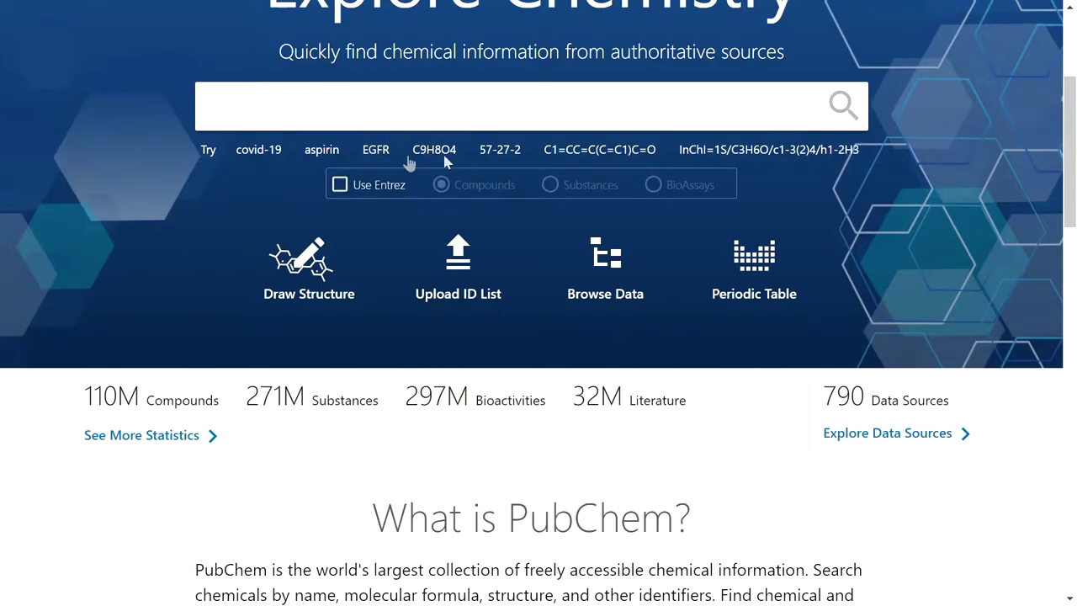
{"action": "scroll", "coordinate": [435, 339], "scroll_direction": "down", "scroll_amount": 3}
{"action": "scroll", "coordinate": [432, 343], "scroll_direction": "up", "scroll_amount": 3}
{"action": "scroll", "coordinate": [421, 328], "scroll_direction": "up", "scroll_amount": 1}
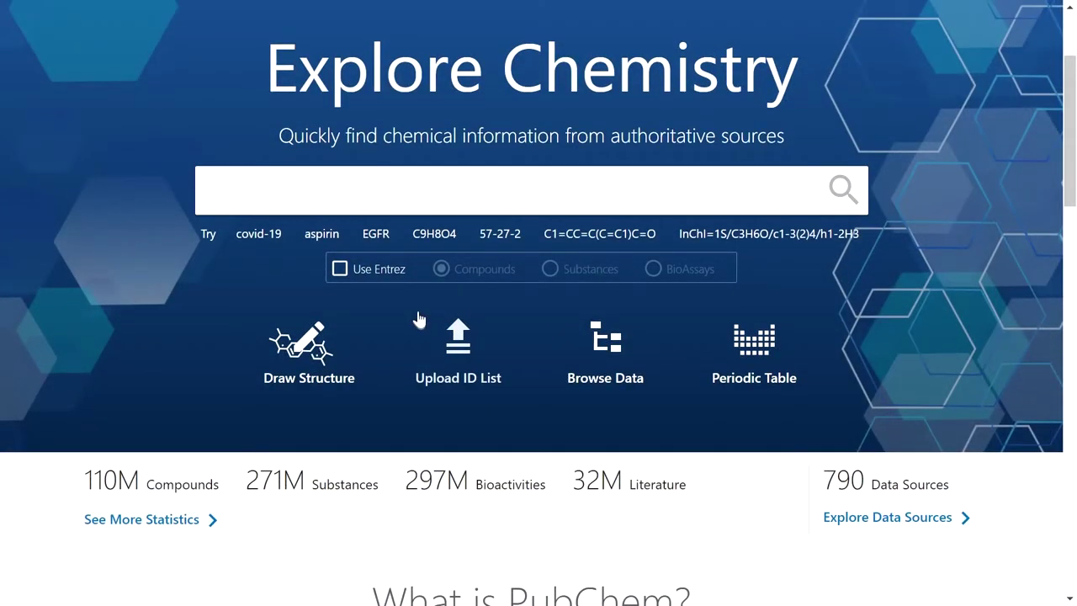
{"action": "scroll", "coordinate": [418, 299], "scroll_direction": "up", "scroll_amount": 2}
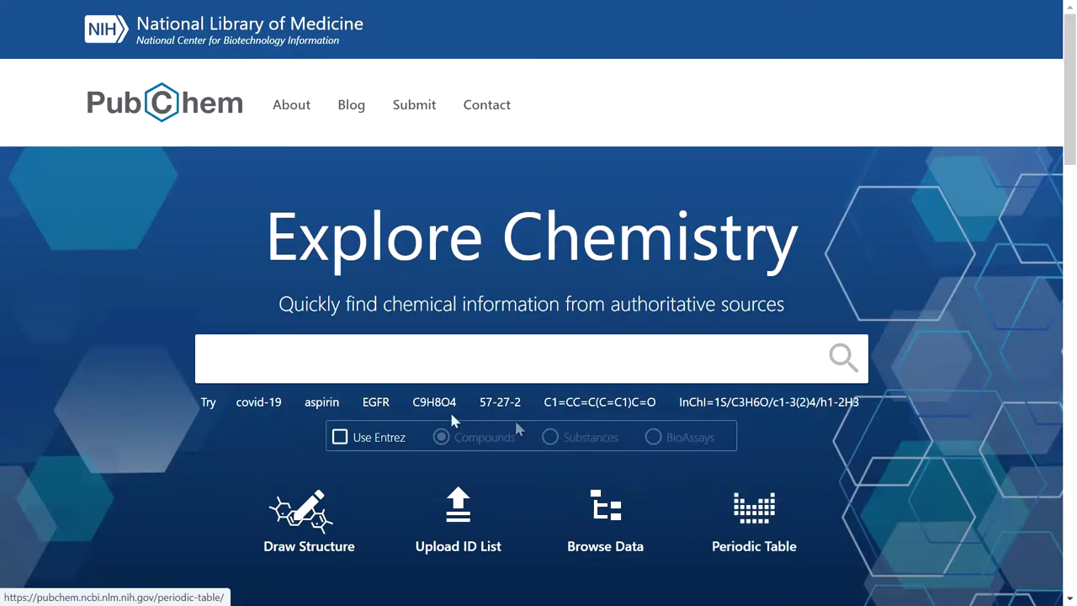
{"action": "left_click", "coordinate": [300, 530]}
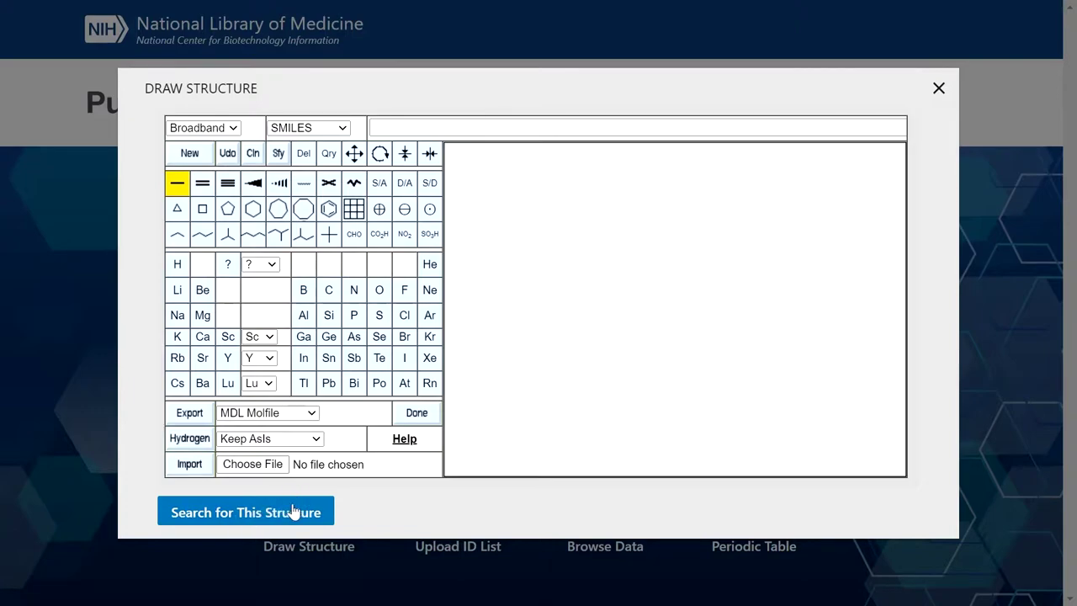
{"action": "left_click", "coordinate": [939, 94]}
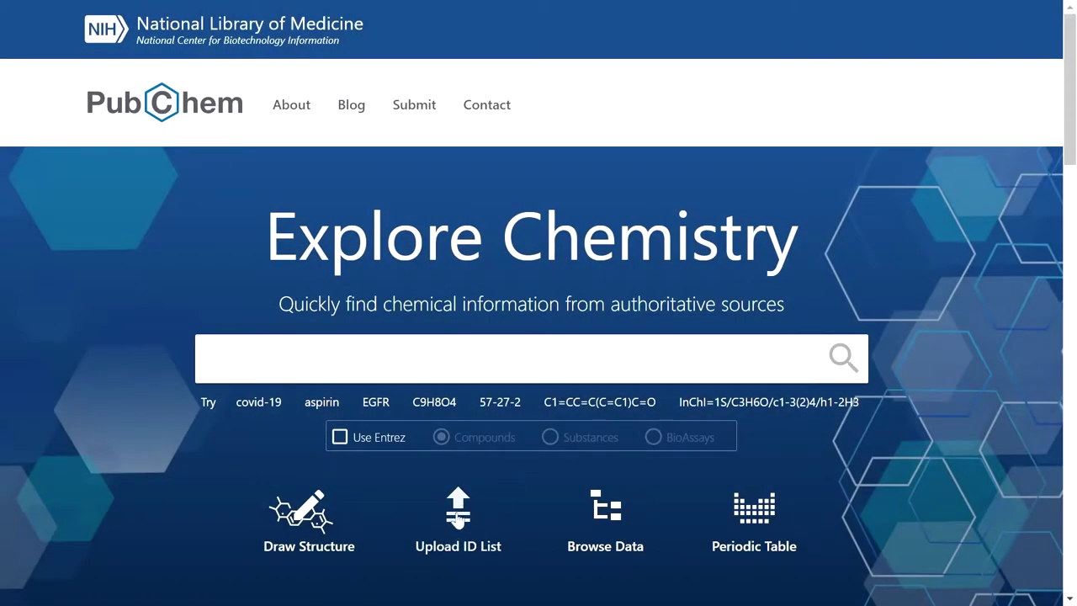
Check the identifier types available for Upload ID List, choose Compound and close the dialog
{"action": "left_click", "coordinate": [455, 522]}
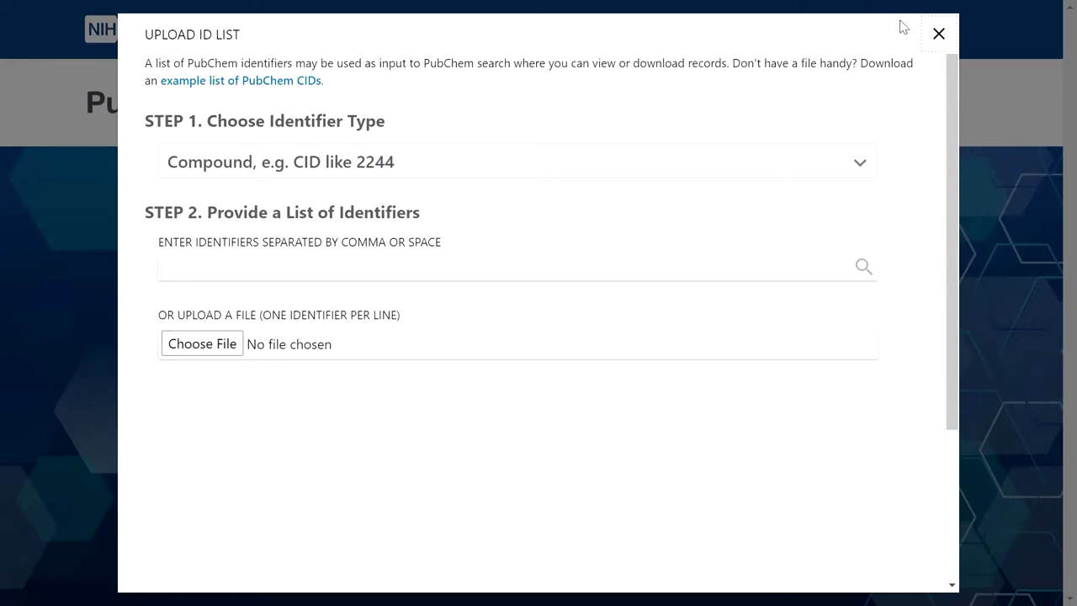
{"action": "left_click", "coordinate": [397, 165]}
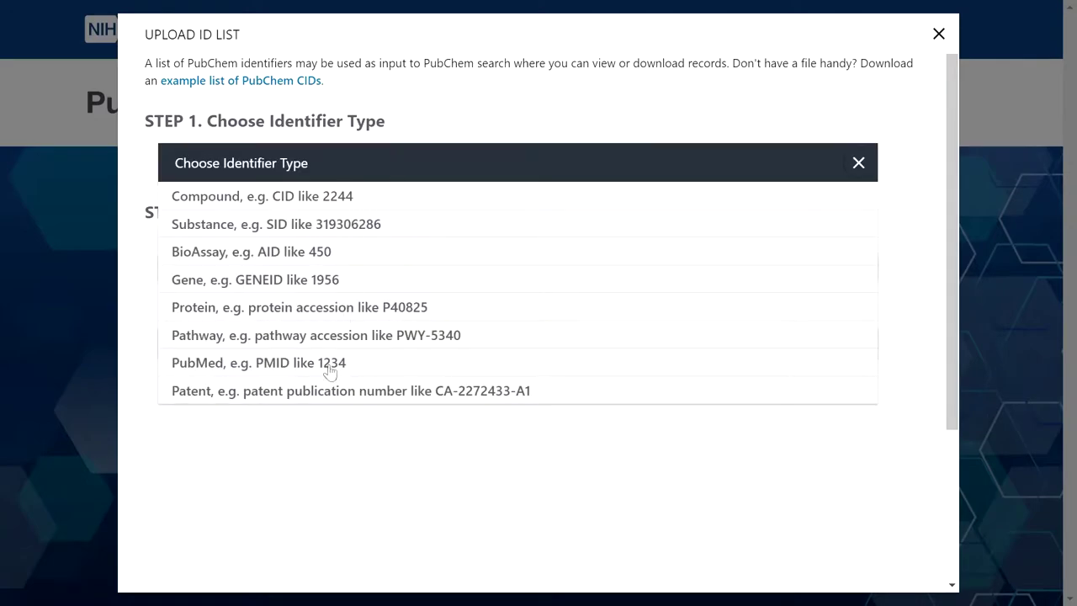
{"action": "left_click", "coordinate": [371, 202]}
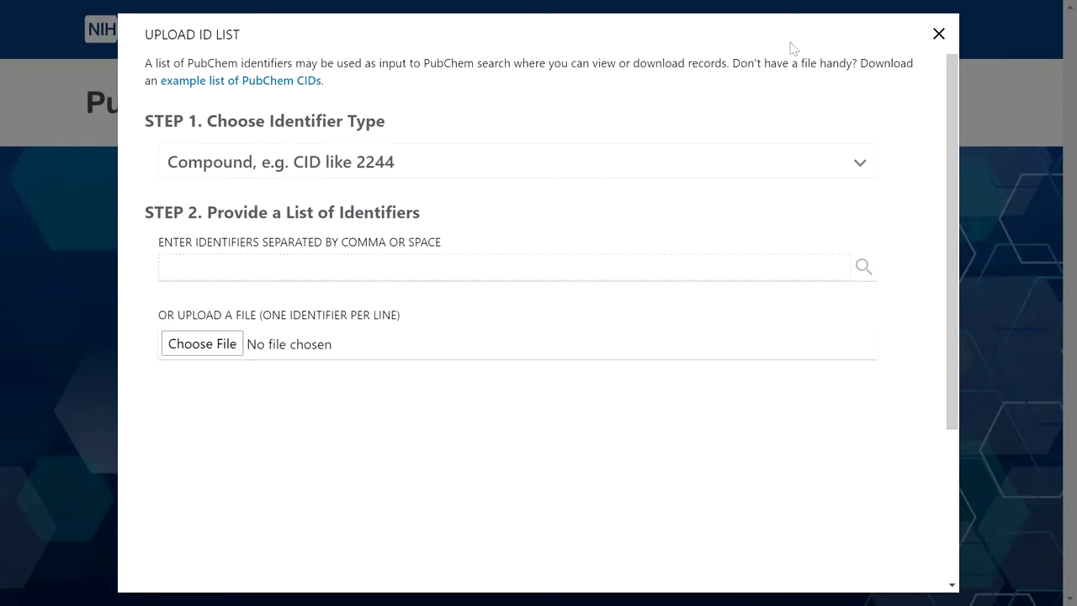
{"action": "left_click", "coordinate": [939, 34]}
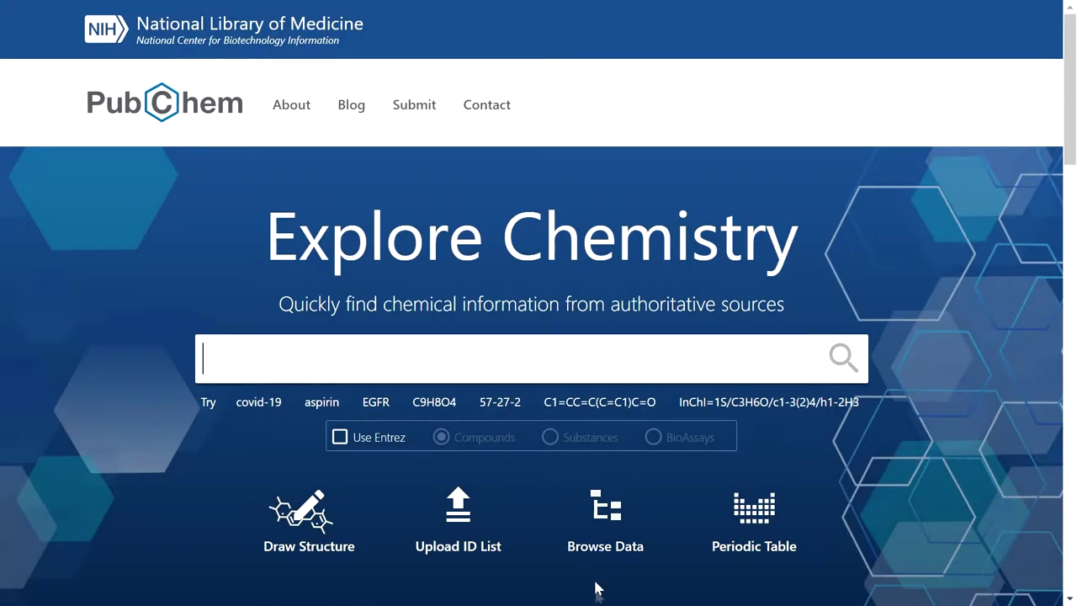
Open the Periodic Table of Elements and display its elements by Standard State, followed by Oxidation States
{"action": "left_click", "coordinate": [754, 516]}
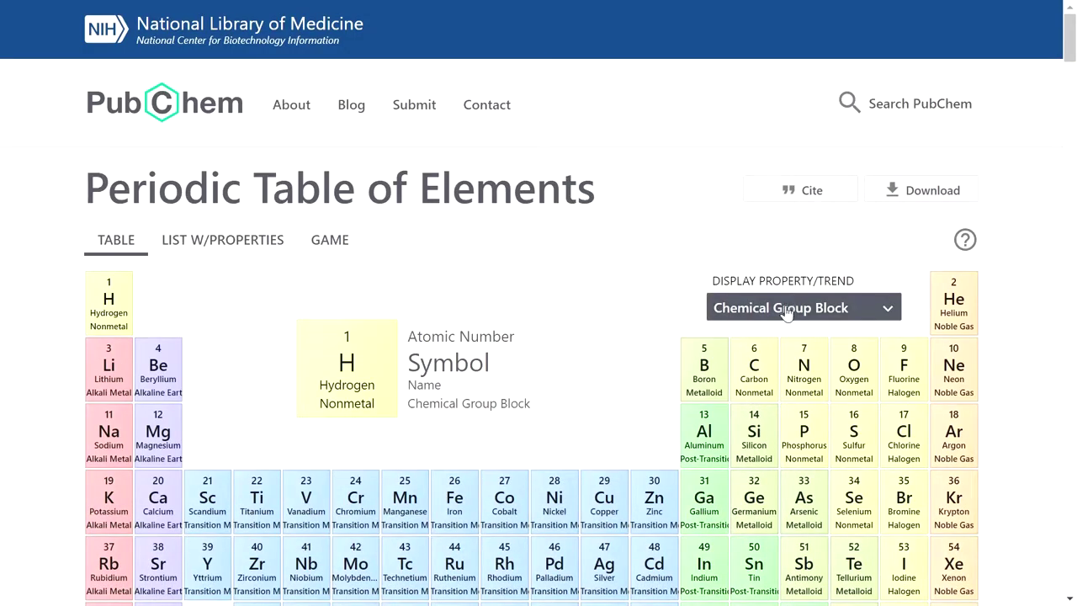
{"action": "scroll", "coordinate": [937, 160], "scroll_direction": "down", "scroll_amount": 3}
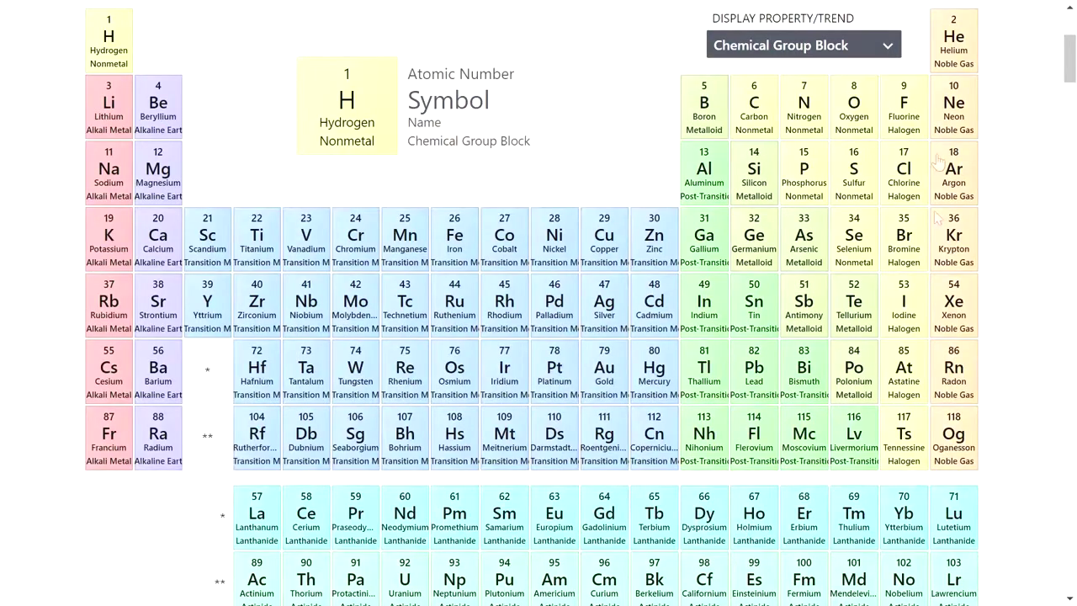
{"action": "left_click", "coordinate": [871, 53]}
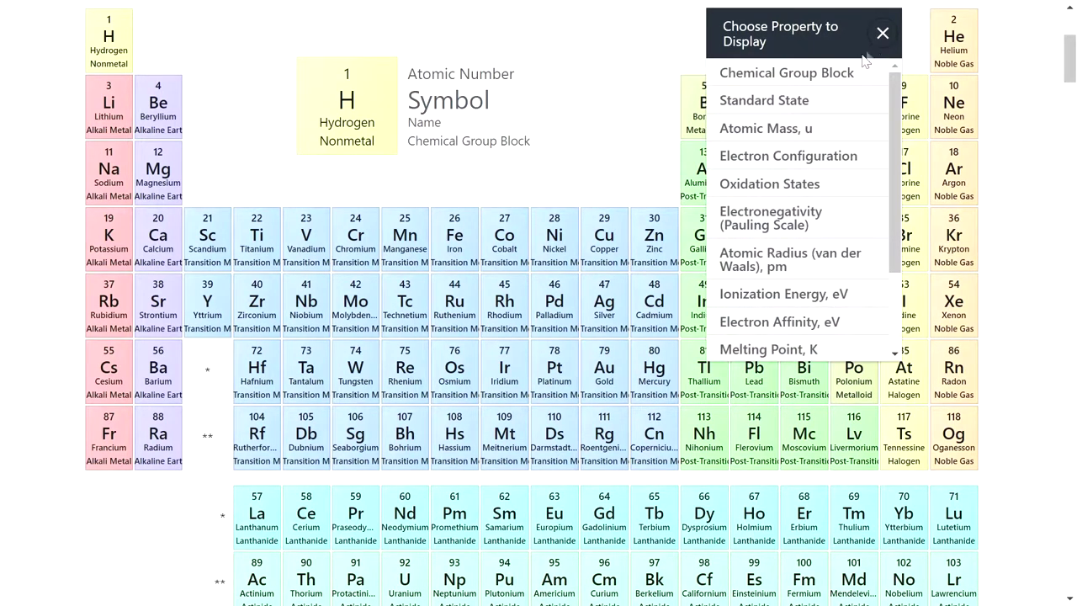
{"action": "left_click", "coordinate": [820, 106]}
{"action": "left_click", "coordinate": [884, 48]}
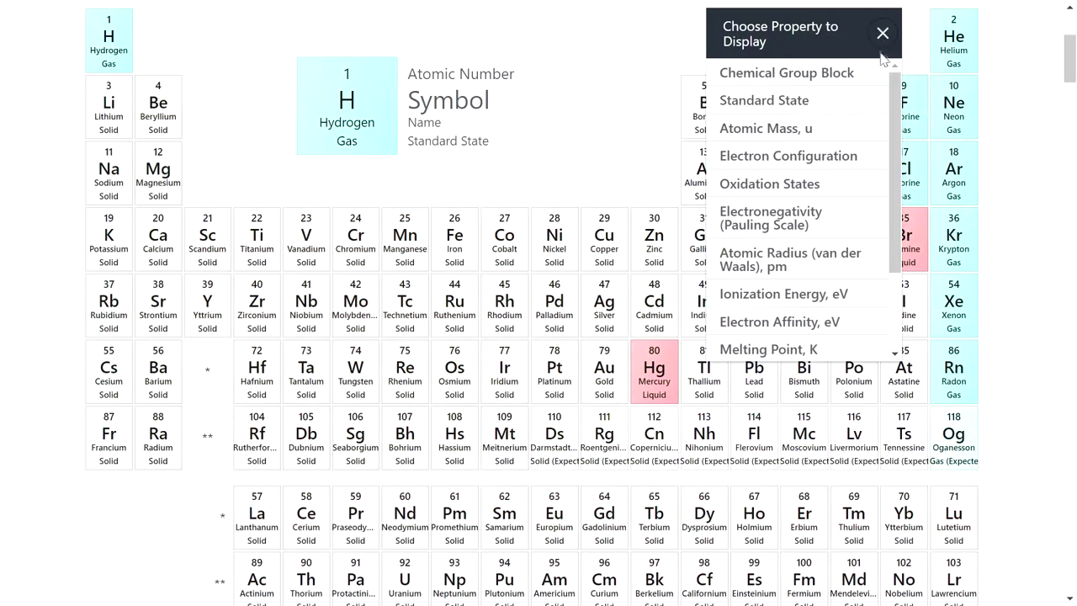
{"action": "left_click", "coordinate": [818, 183]}
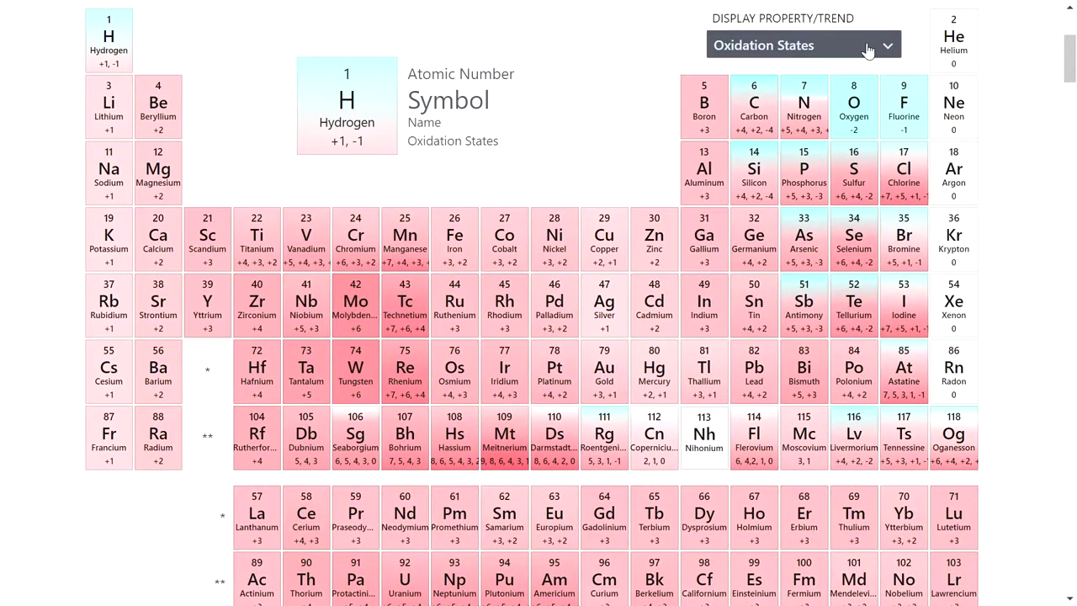
Look through the other properties the periodic table can display, close the list and return to the PubChem home page
{"action": "left_click", "coordinate": [867, 50]}
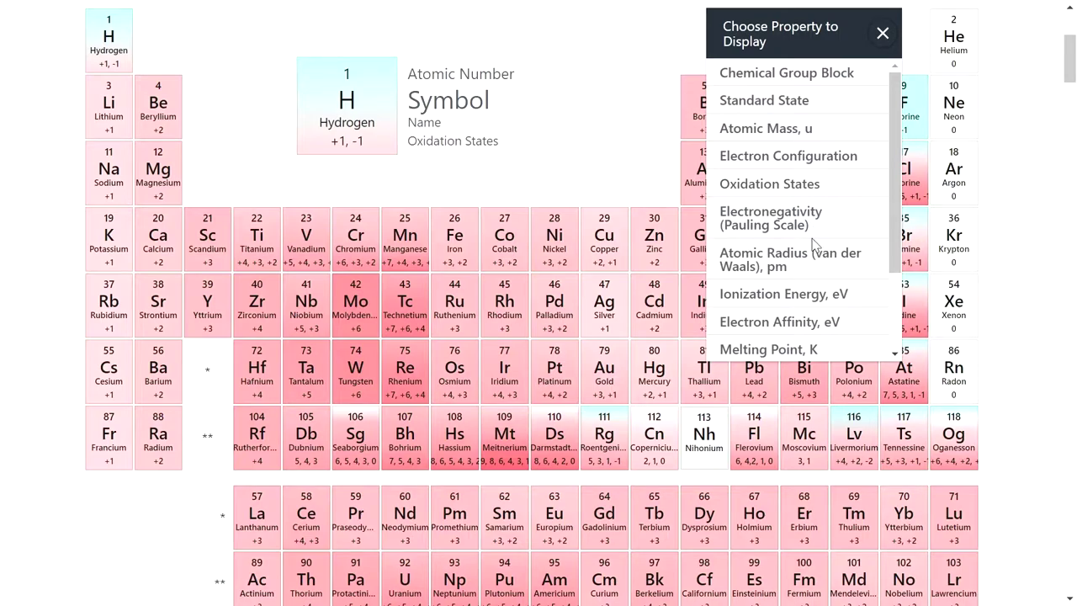
{"action": "scroll", "coordinate": [815, 244], "scroll_direction": "down", "scroll_amount": 2}
{"action": "scroll", "coordinate": [799, 235], "scroll_direction": "down", "scroll_amount": 1}
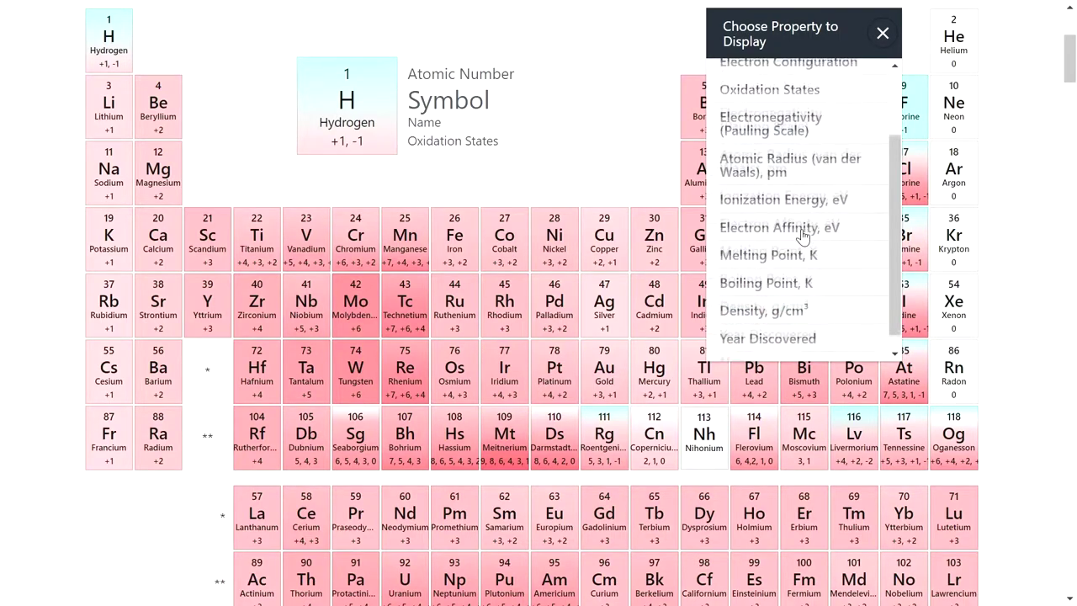
{"action": "scroll", "coordinate": [796, 254], "scroll_direction": "up", "scroll_amount": 2}
{"action": "left_click", "coordinate": [882, 33]}
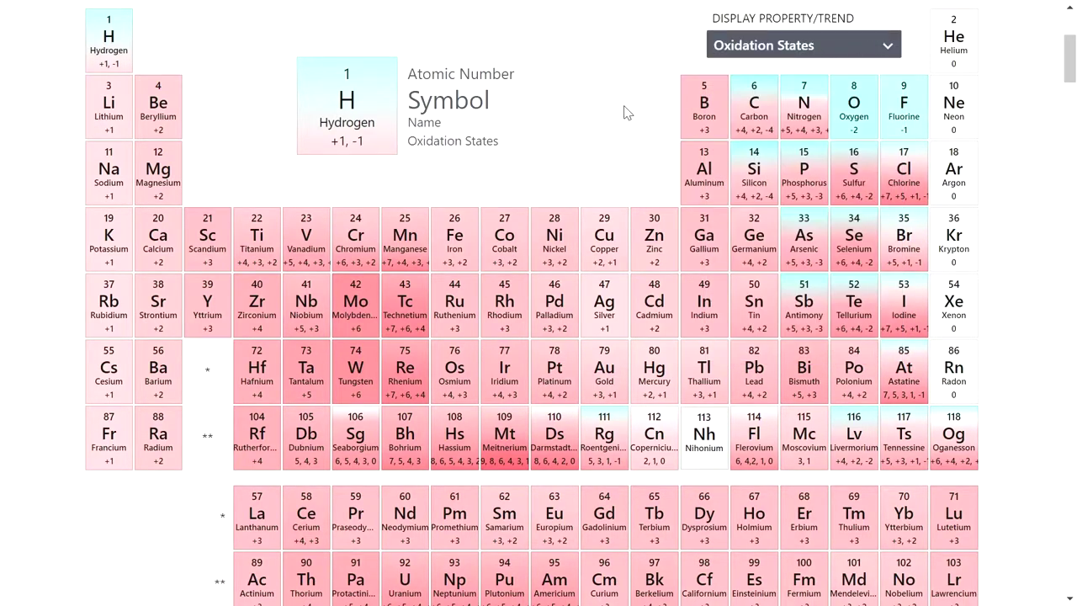
{"action": "key", "text": "alt+Left"}
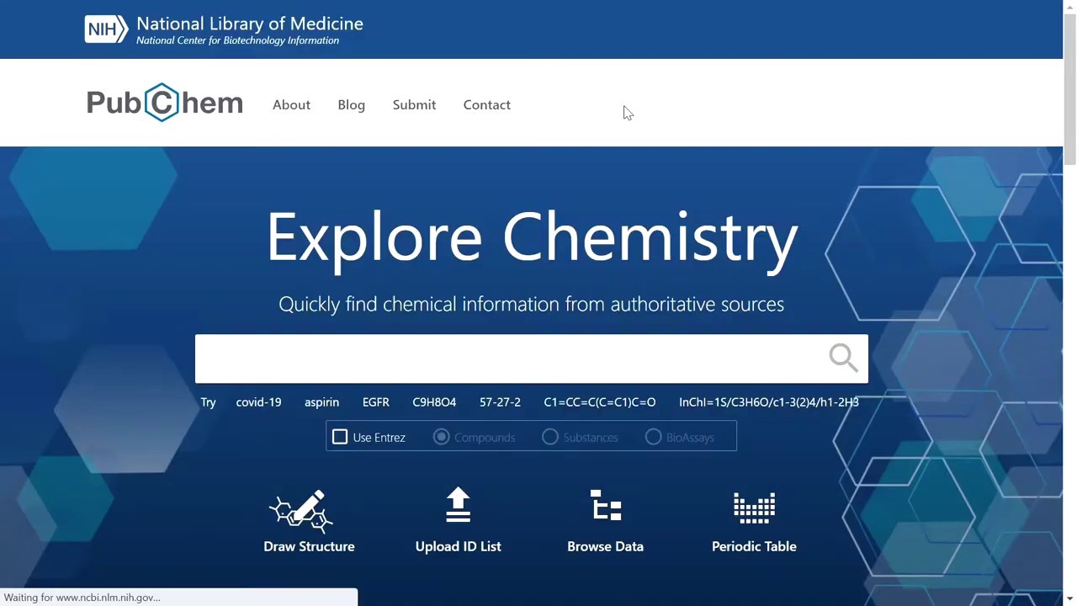
Run the example search for aspirin, look over the result categories and open the best-match compound record
{"action": "left_click", "coordinate": [327, 406]}
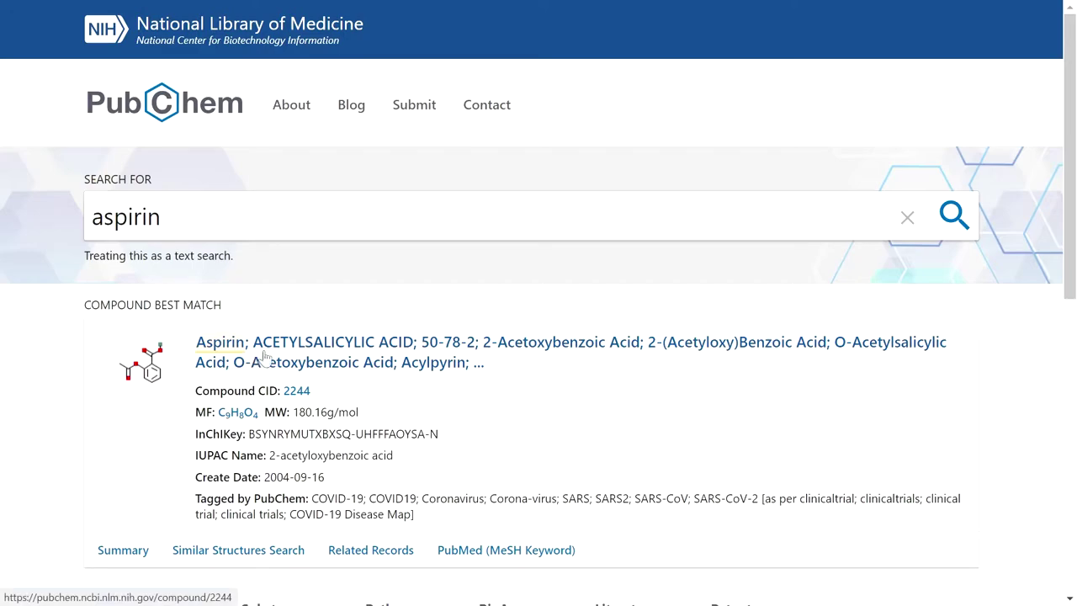
{"action": "scroll", "coordinate": [283, 351], "scroll_direction": "down", "scroll_amount": 3}
{"action": "scroll", "coordinate": [284, 351], "scroll_direction": "up", "scroll_amount": 1}
{"action": "scroll", "coordinate": [286, 328], "scroll_direction": "down", "scroll_amount": 1}
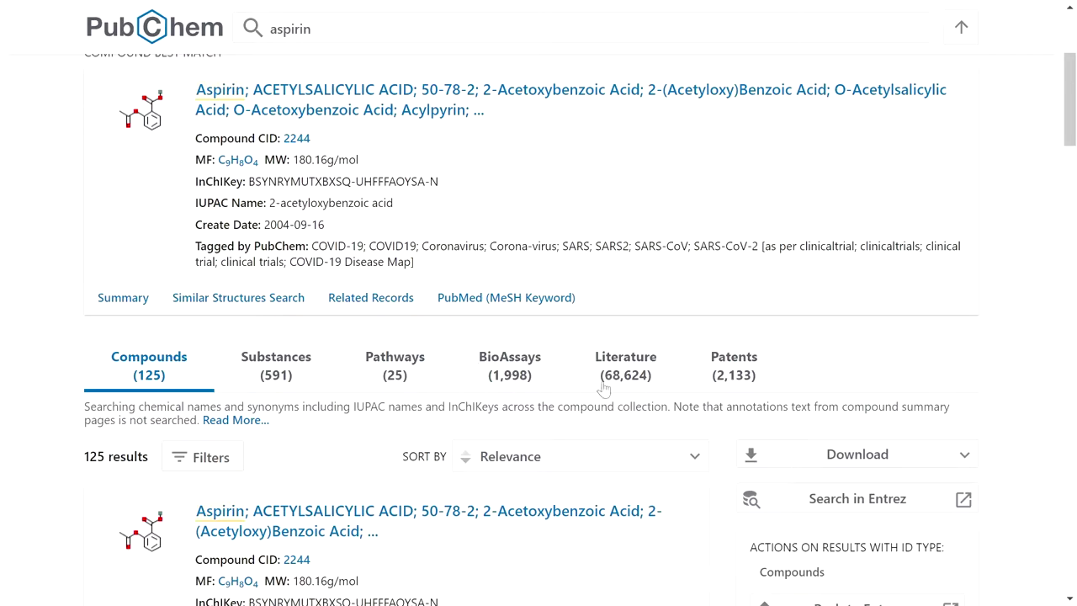
{"action": "left_click", "coordinate": [336, 103]}
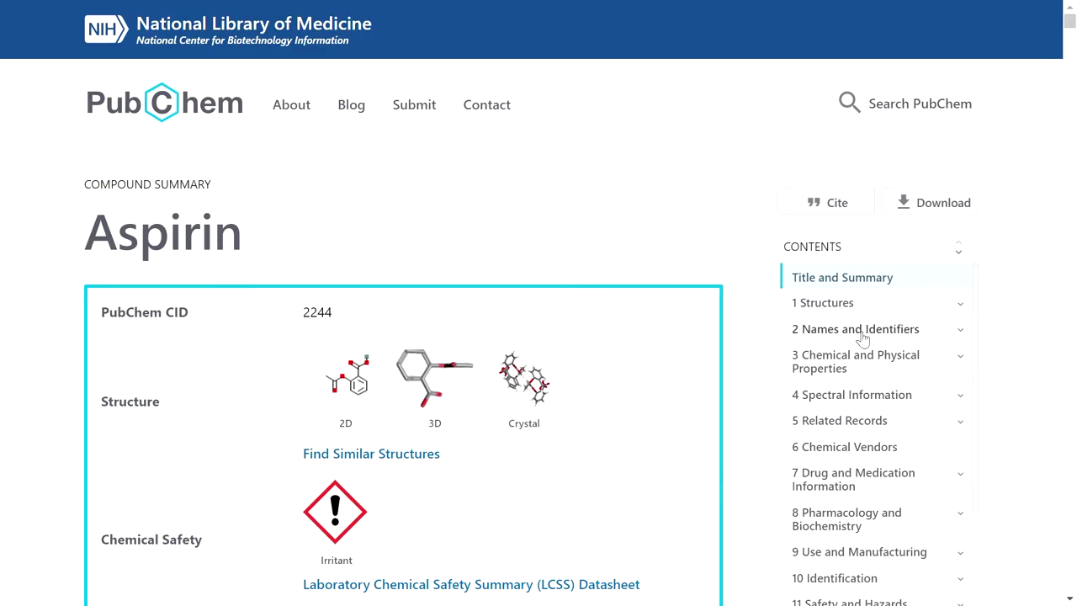
Look over the Aspirin compound summary and the list of sections in its contents
{"action": "scroll", "coordinate": [922, 349], "scroll_direction": "down", "scroll_amount": 1}
{"action": "scroll", "coordinate": [912, 329], "scroll_direction": "up", "scroll_amount": 1}
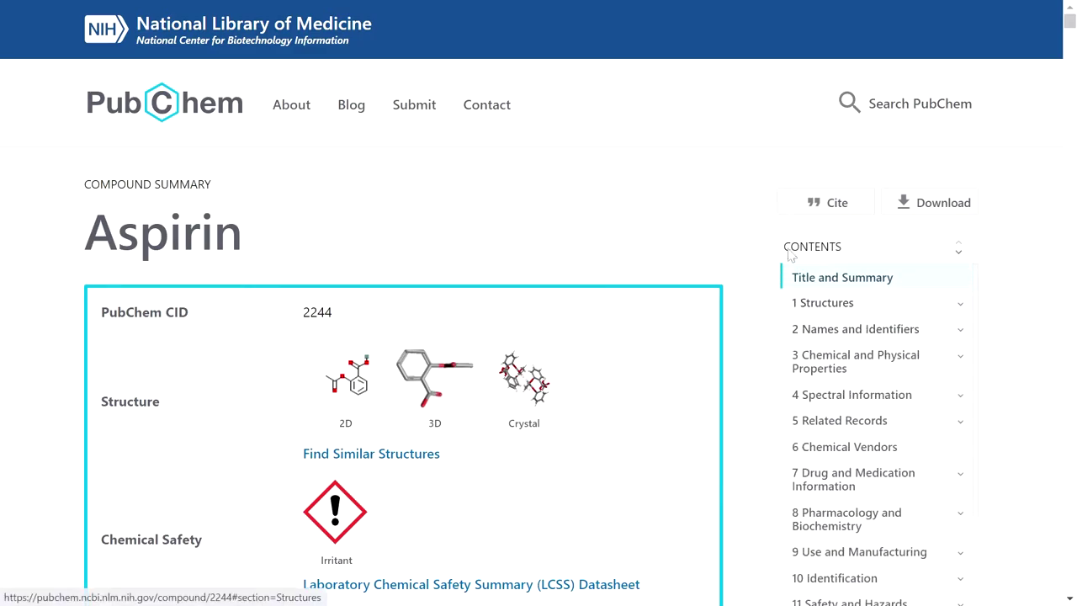
{"action": "scroll", "coordinate": [1029, 305], "scroll_direction": "down", "scroll_amount": 1}
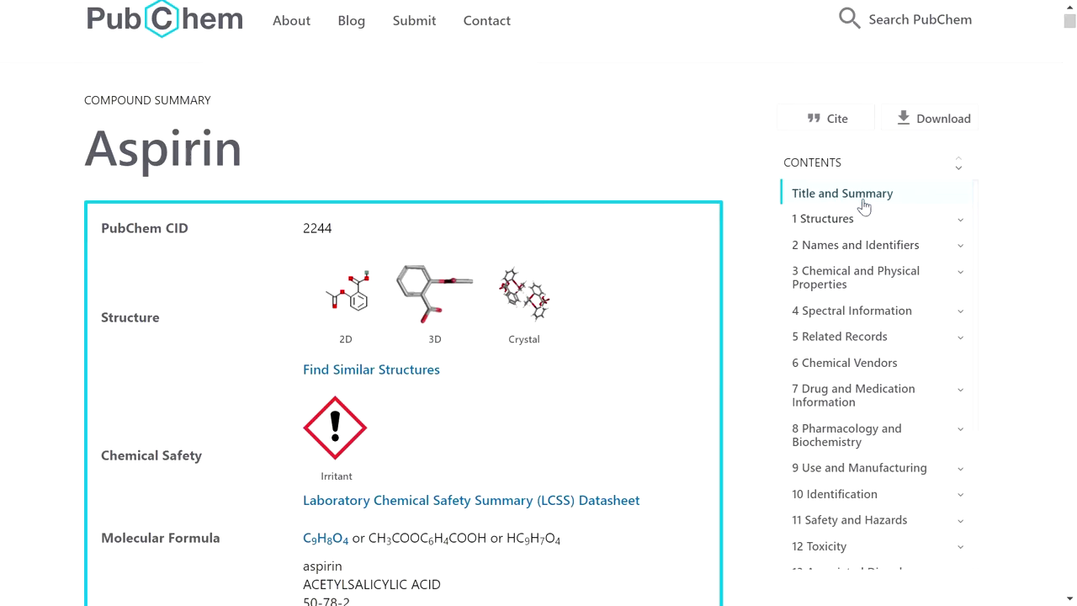
{"action": "scroll", "coordinate": [845, 303], "scroll_direction": "down", "scroll_amount": 3}
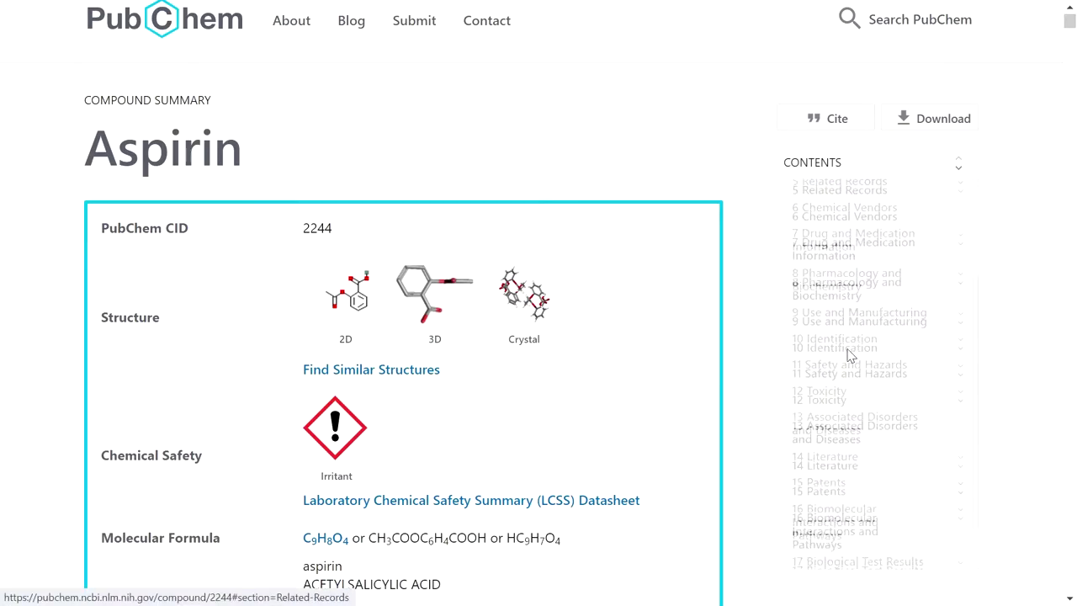
View the aspirin record's sections in order, from Chemical and Physical Properties through to Pharmacology and Biochemistry
{"action": "left_click", "coordinate": [867, 278]}
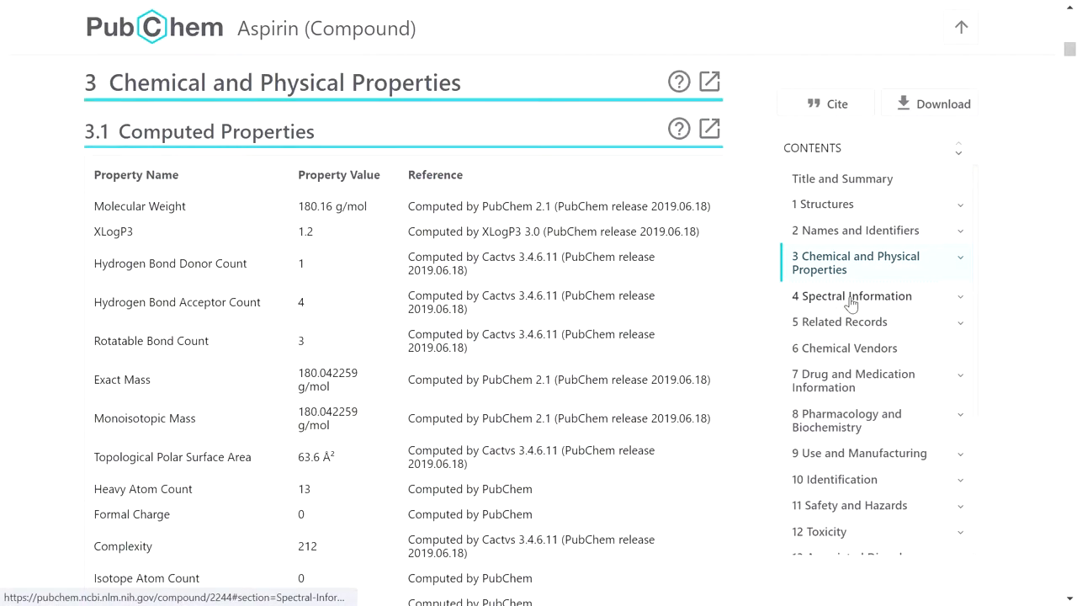
{"action": "left_click", "coordinate": [850, 296]}
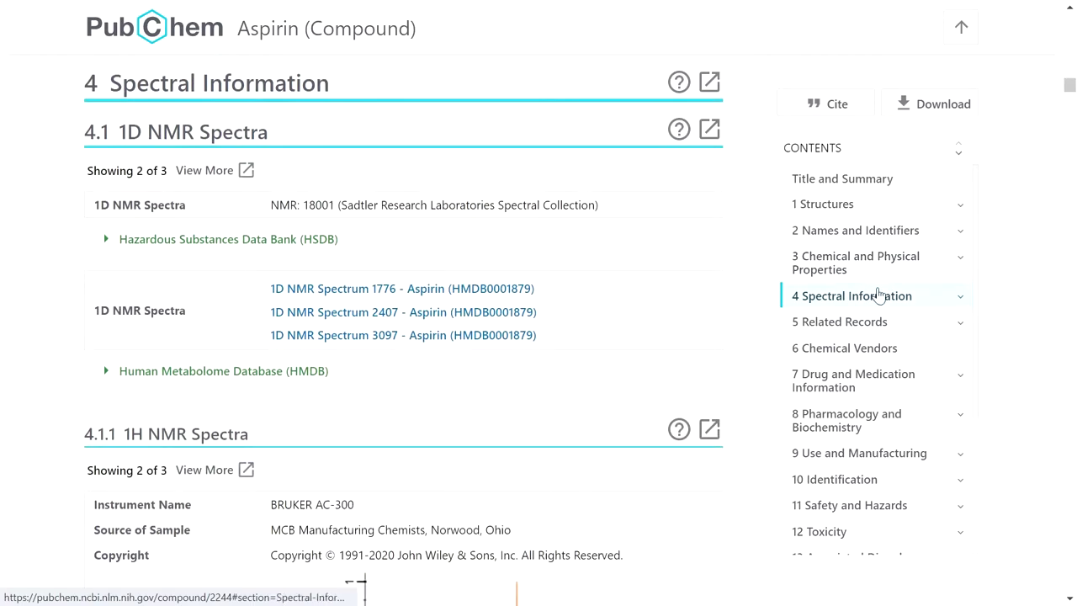
{"action": "left_click", "coordinate": [877, 326]}
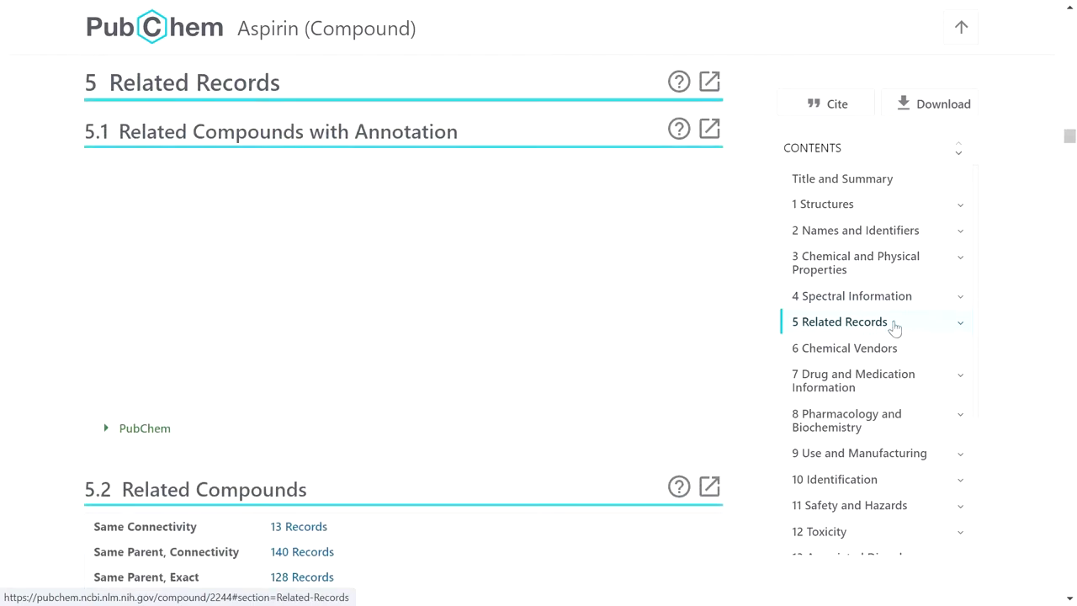
{"action": "left_click", "coordinate": [870, 345]}
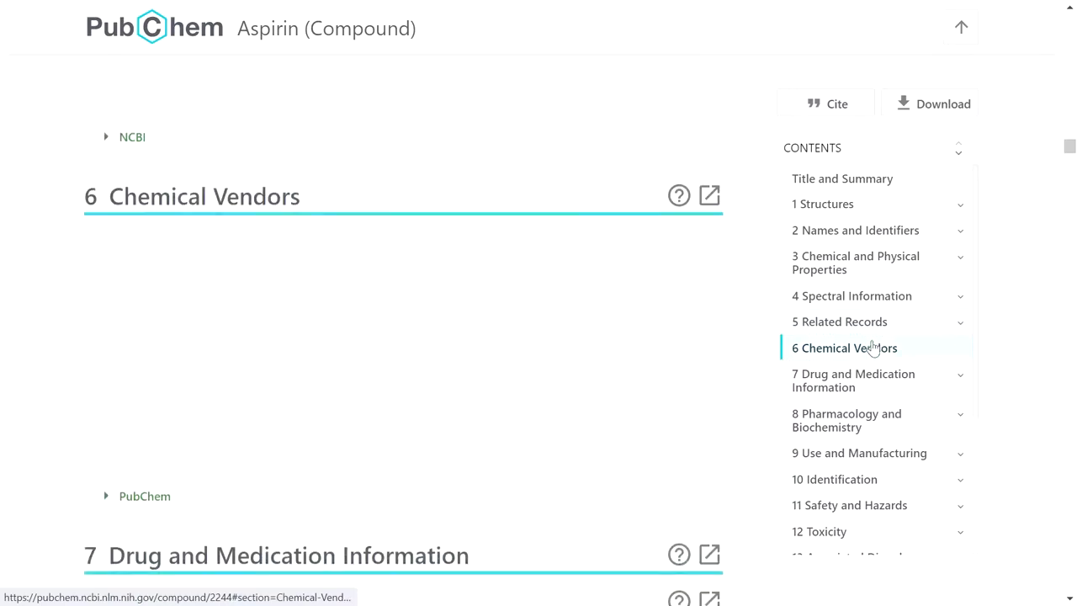
{"action": "left_click", "coordinate": [845, 385]}
{"action": "left_click", "coordinate": [840, 425]}
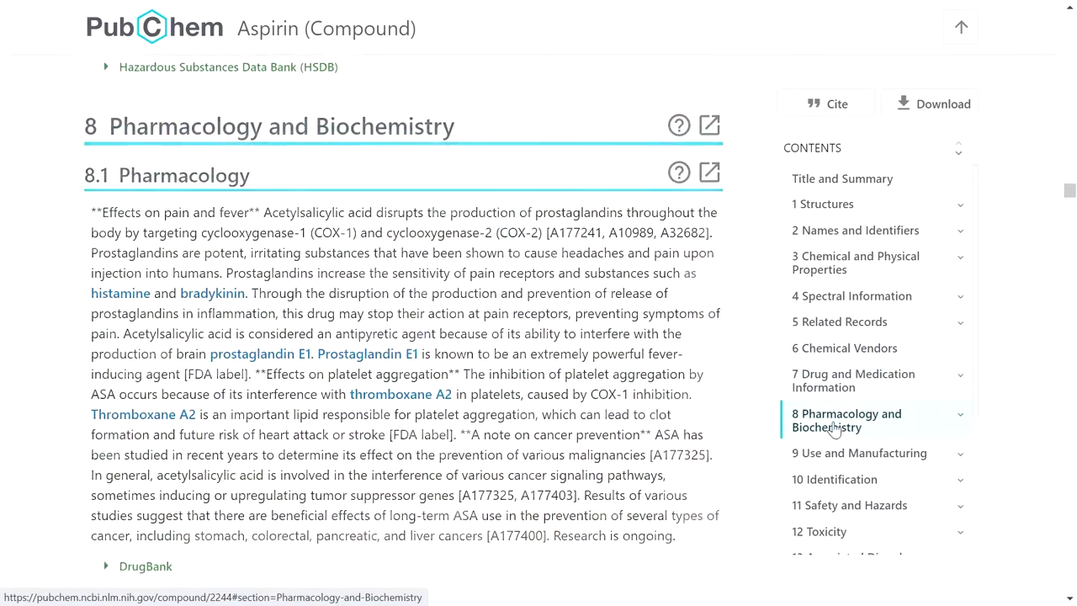
View the aspirin record's Use and Manufacturing, Identification, Safety and Hazards, and Toxicity sections
{"action": "left_click", "coordinate": [859, 456]}
{"action": "left_click", "coordinate": [844, 483]}
{"action": "left_click", "coordinate": [828, 510]}
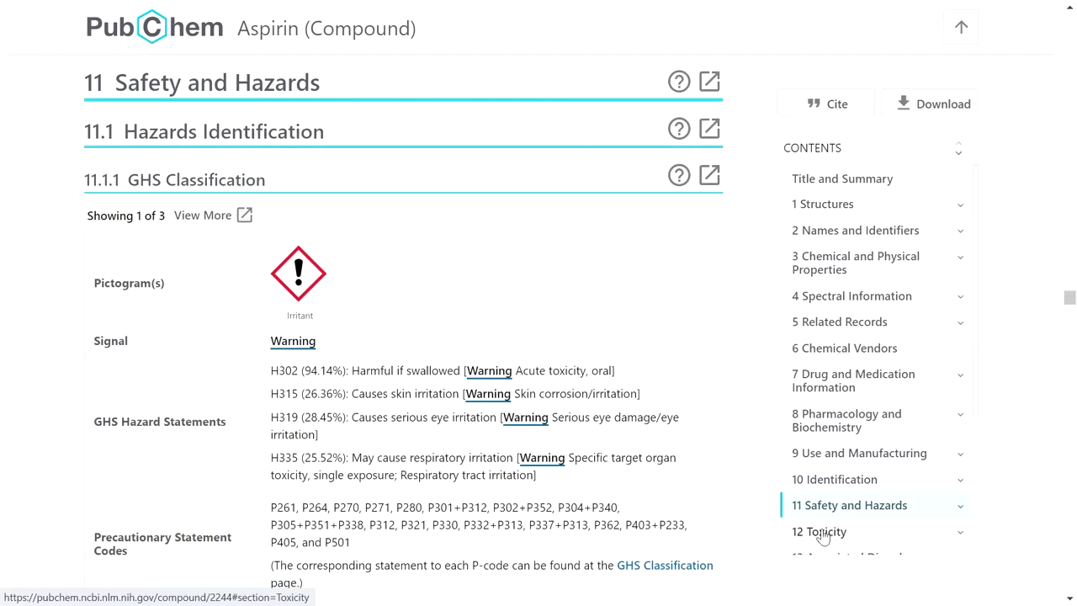
{"action": "left_click", "coordinate": [813, 535]}
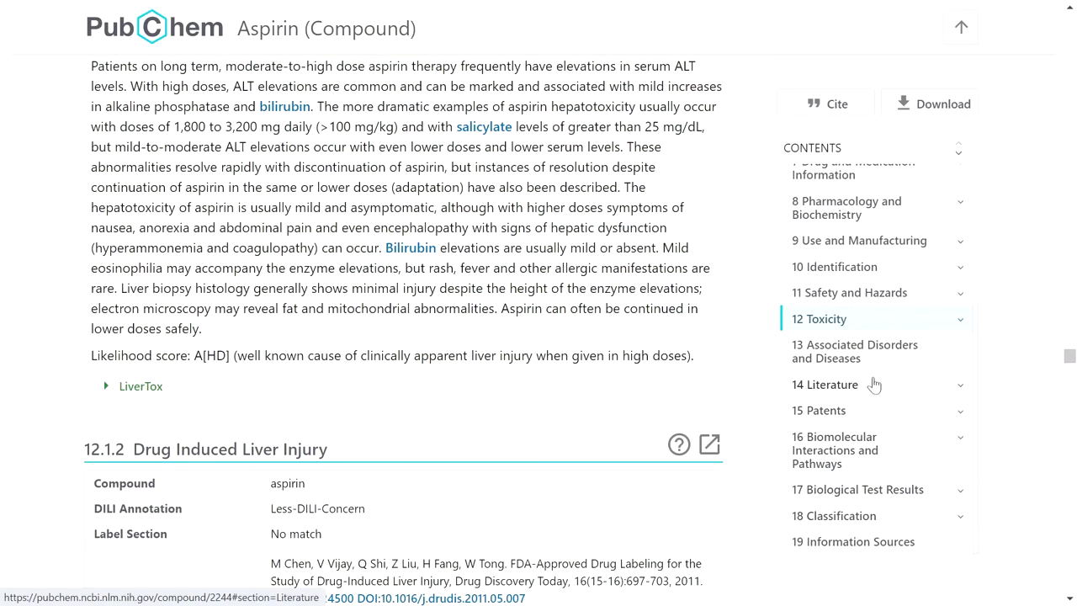
{"action": "left_click", "coordinate": [875, 409]}
{"action": "scroll", "coordinate": [854, 253], "scroll_direction": "up", "scroll_amount": 5}
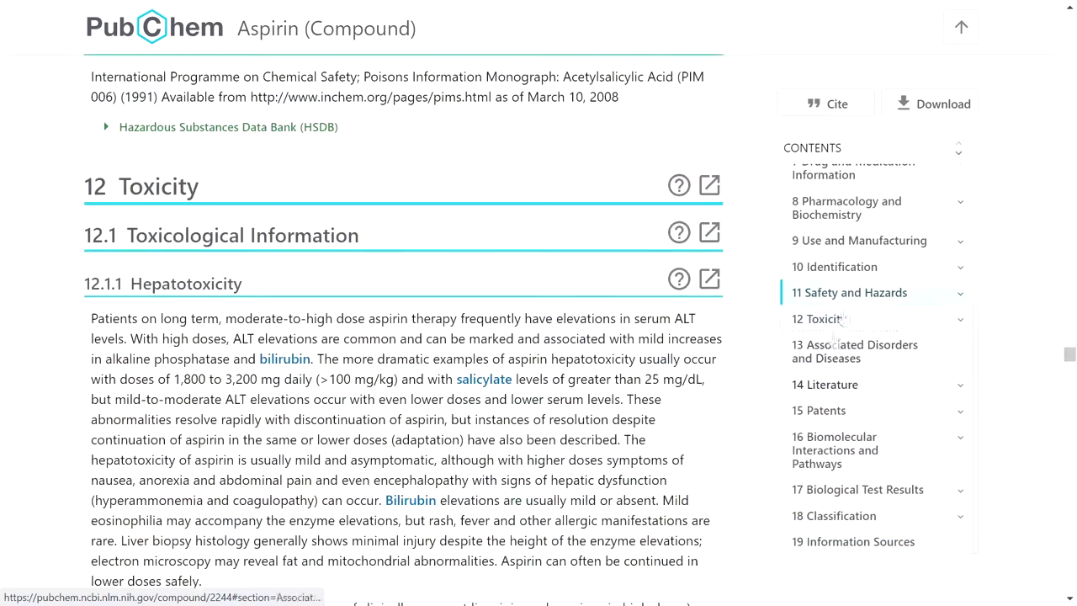
{"action": "scroll", "coordinate": [848, 250], "scroll_direction": "up", "scroll_amount": 5}
Go to the Structures section and save aspirin's 2D structure in SDF format, closing the download notice and options
{"action": "left_click", "coordinate": [864, 205]}
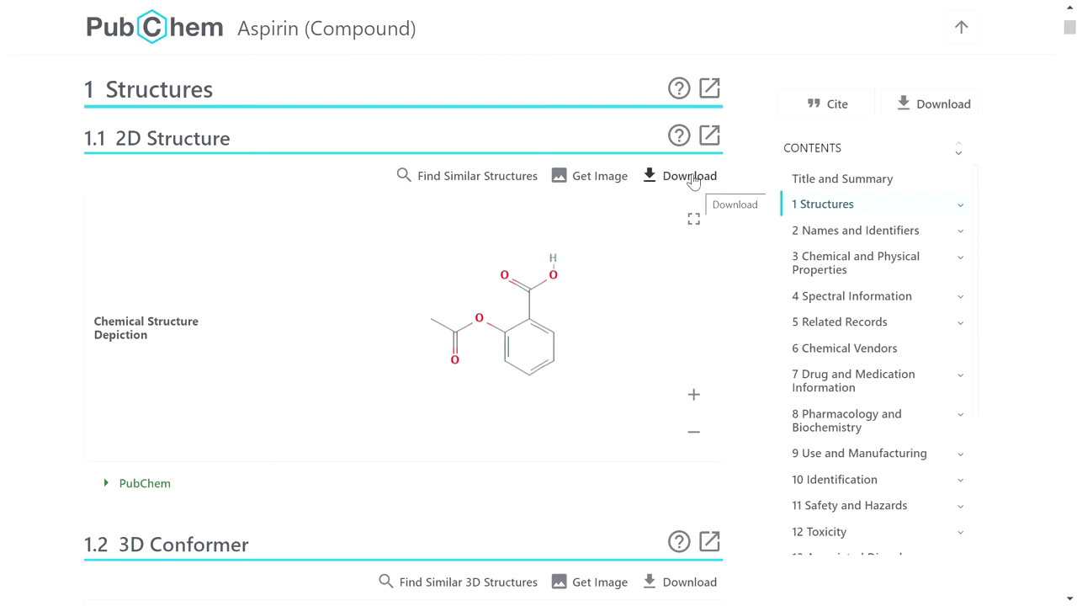
{"action": "left_click", "coordinate": [706, 177]}
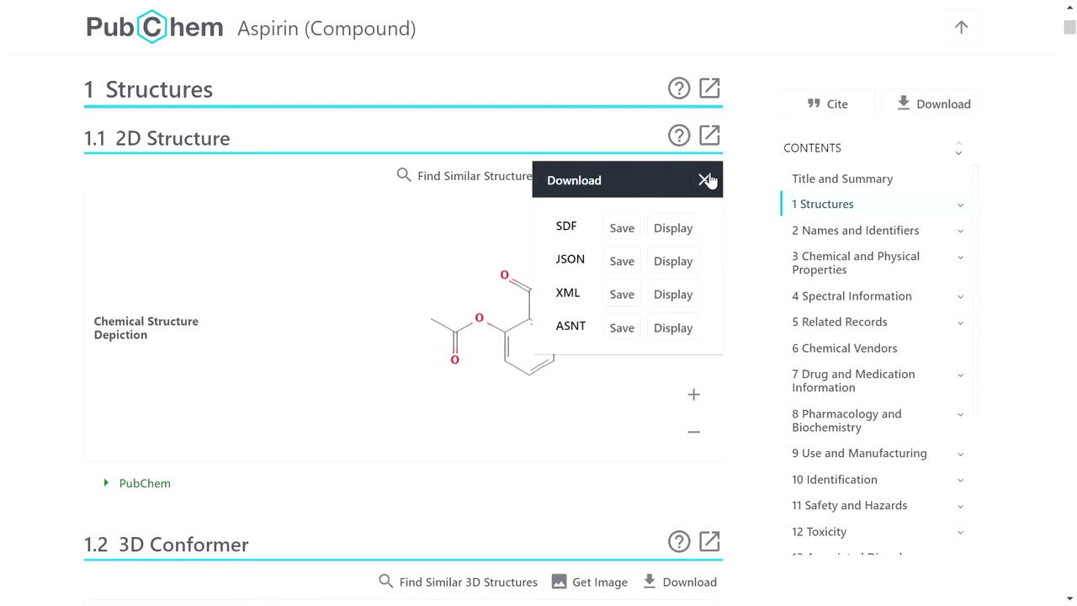
{"action": "left_click", "coordinate": [623, 229]}
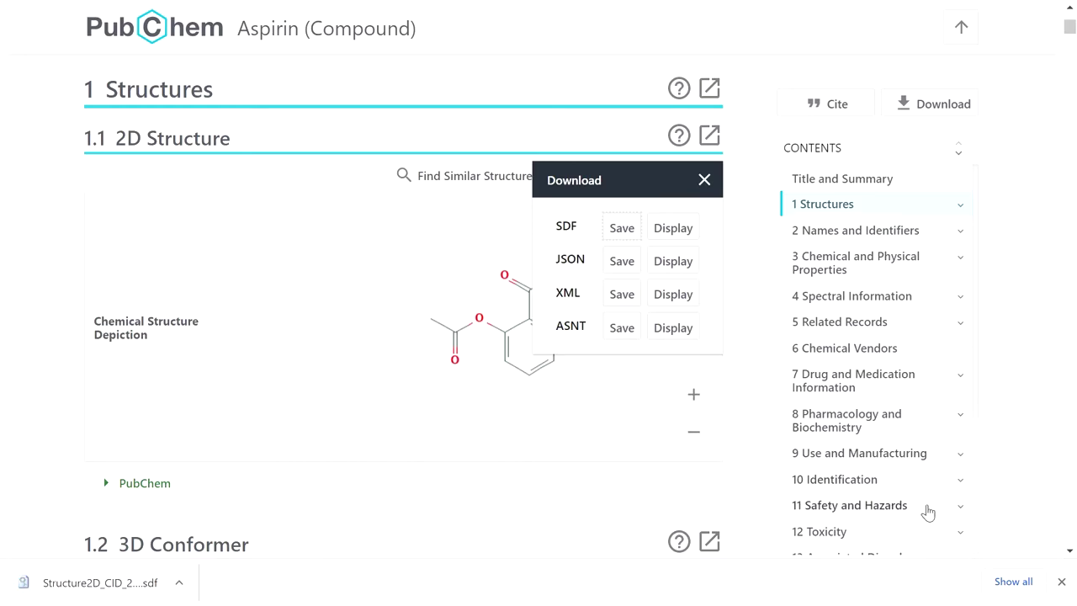
{"action": "left_click", "coordinate": [1057, 582]}
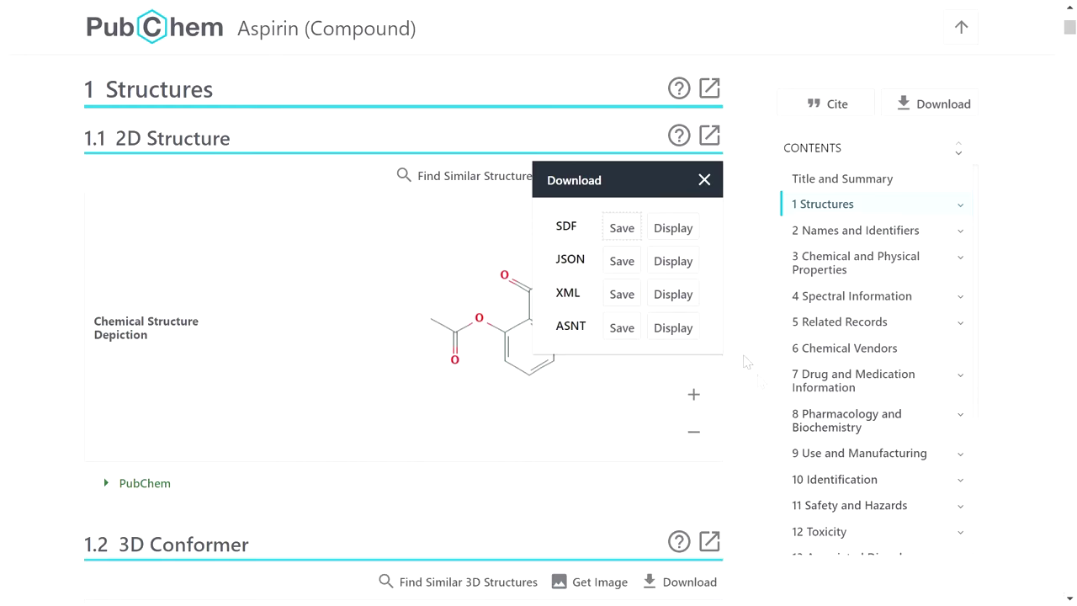
{"action": "left_click", "coordinate": [703, 178]}
Search Google in a new tab for "npass database" and open the NPASS Database - BIDD result
{"action": "key", "text": "ctrl+t"}
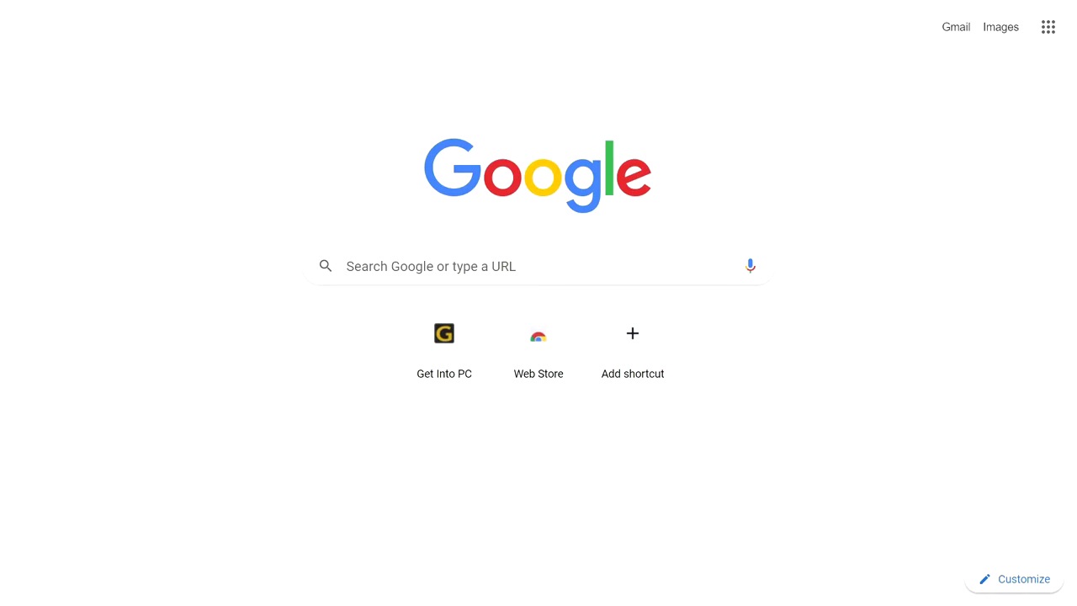
{"action": "left_click", "coordinate": [347, 266]}
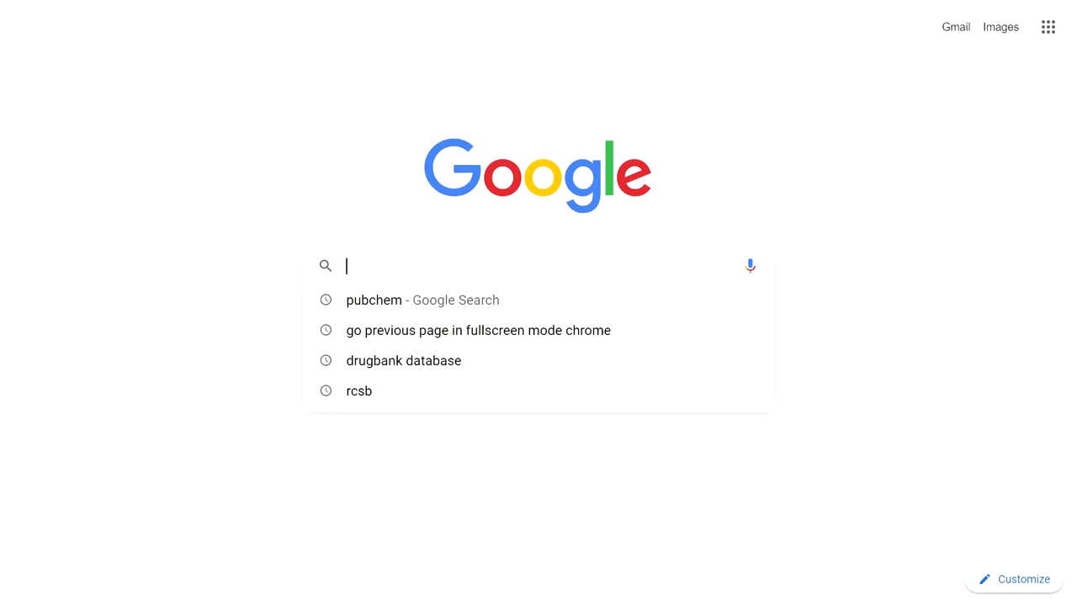
{"action": "type", "text": "np"}
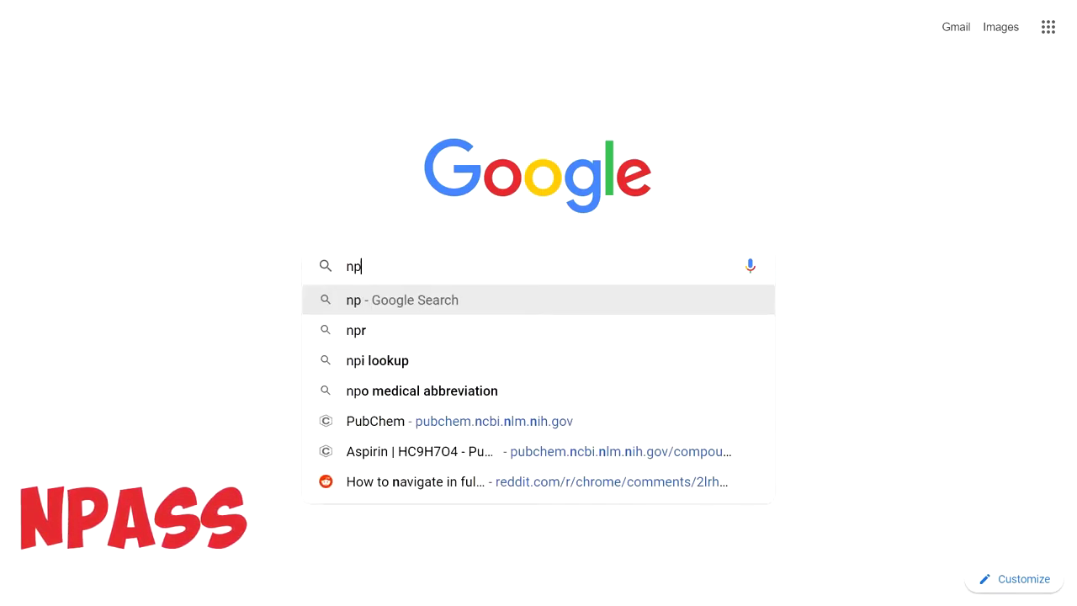
{"action": "type", "text": "ass"}
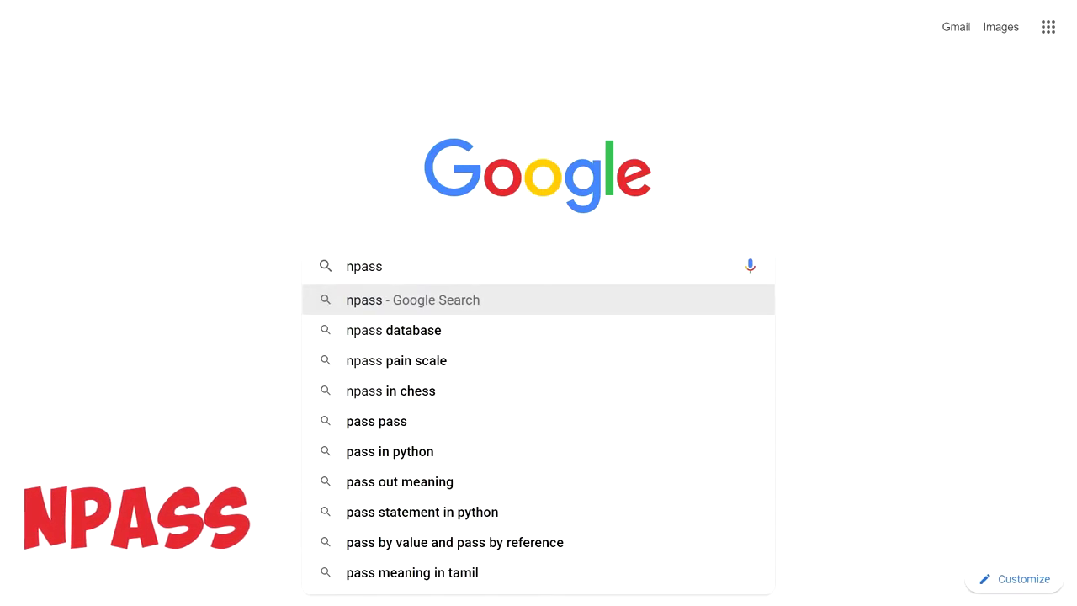
{"action": "key", "text": "Down"}
{"action": "key", "text": "Return"}
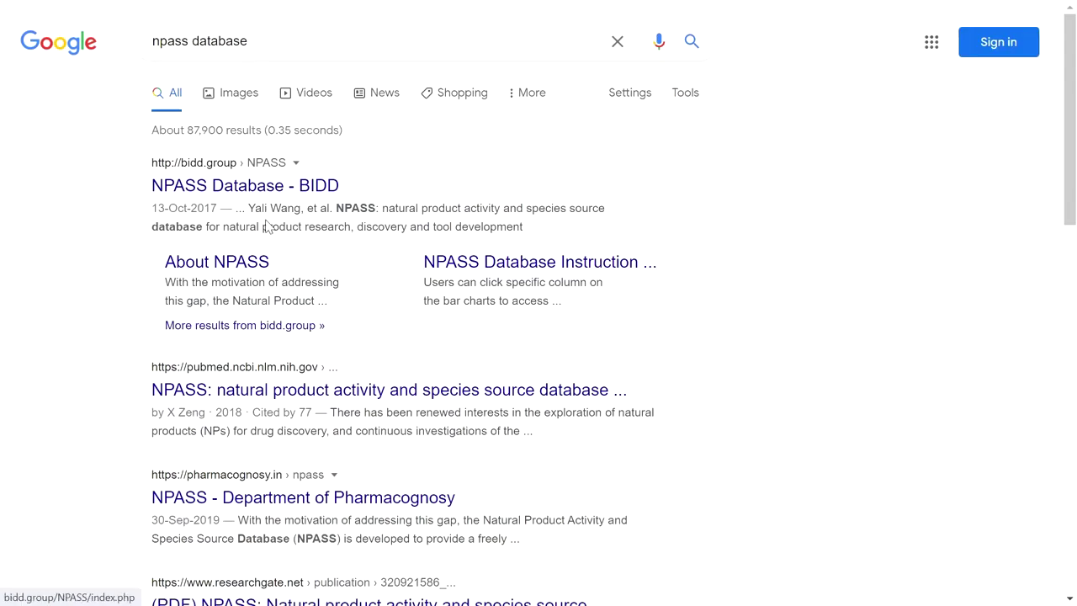
{"action": "left_click", "coordinate": [238, 186]}
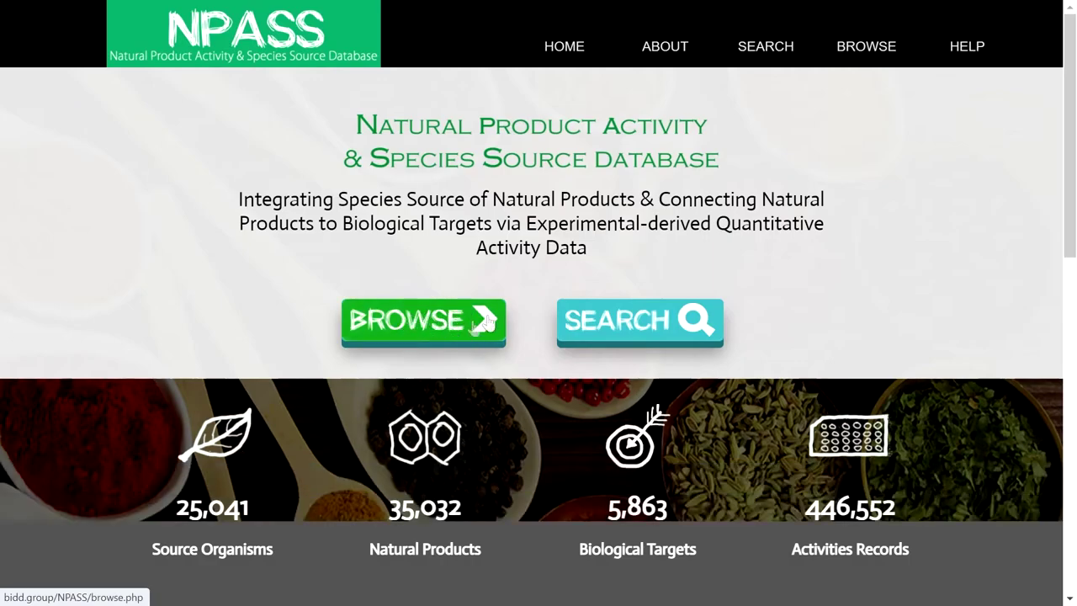
Open the NPASS data download page, look over its files and highlight the Natural Products-Structure entry and its SDF format
{"action": "left_click", "coordinate": [649, 321]}
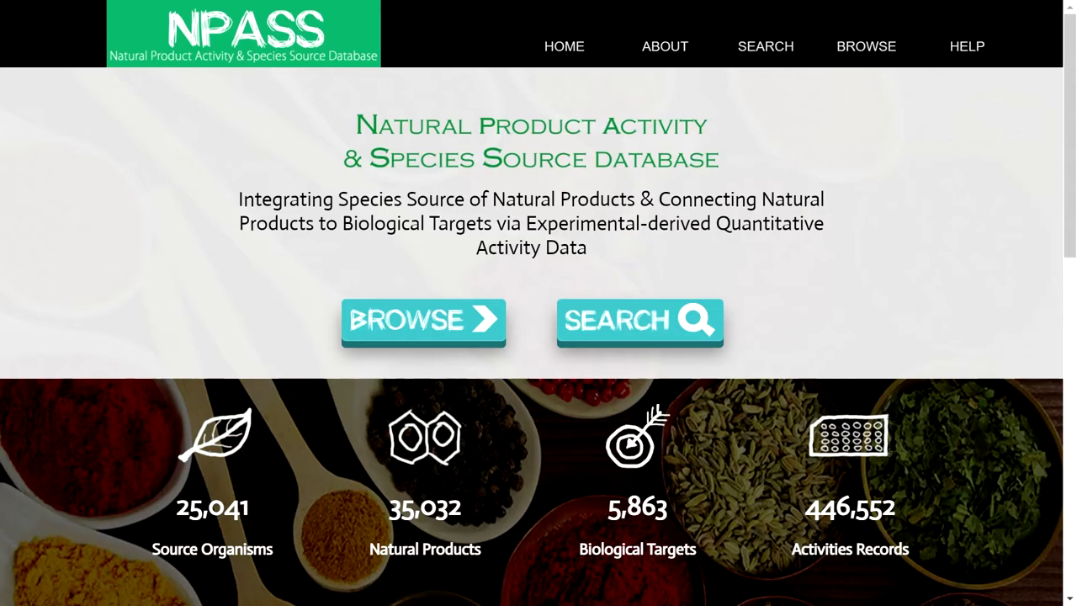
{"action": "mouse_move", "coordinate": [800, 96]}
{"action": "mouse_move", "coordinate": [766, 89]}
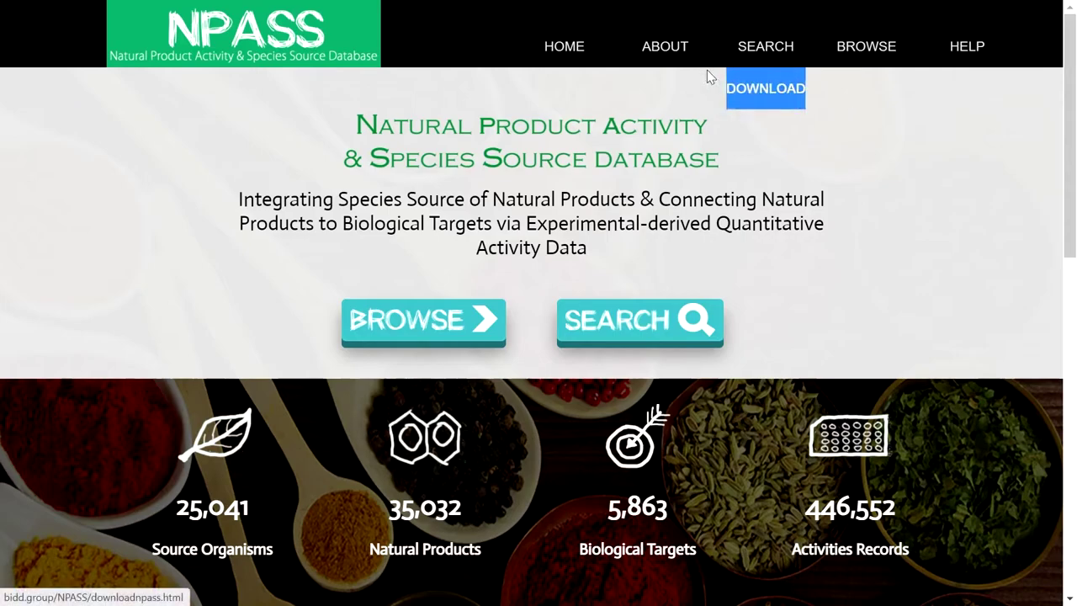
{"action": "left_click", "coordinate": [781, 94]}
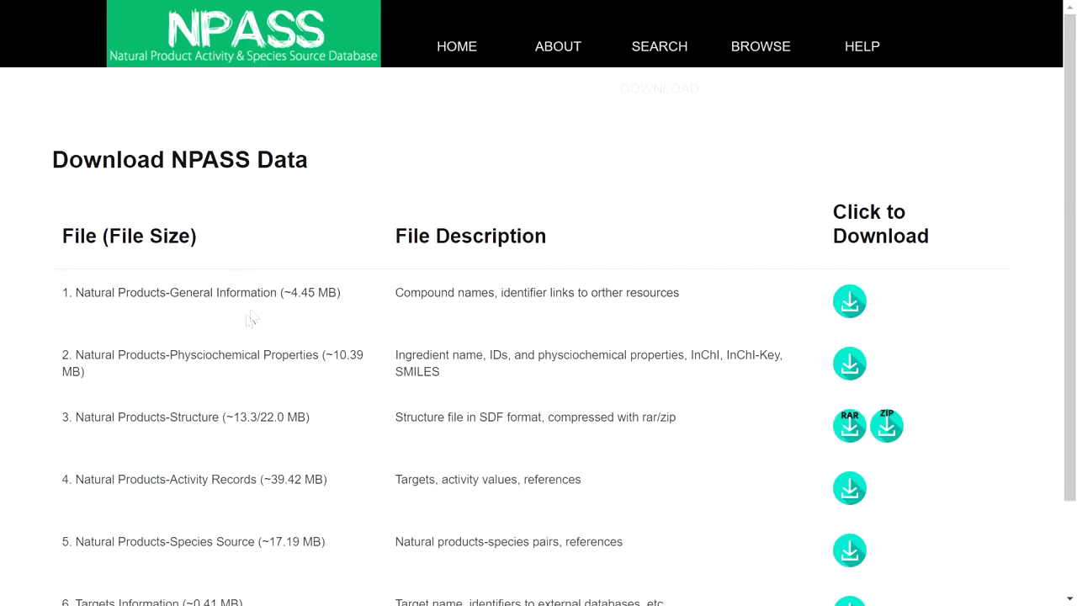
{"action": "scroll", "coordinate": [325, 444], "scroll_direction": "down", "scroll_amount": 3}
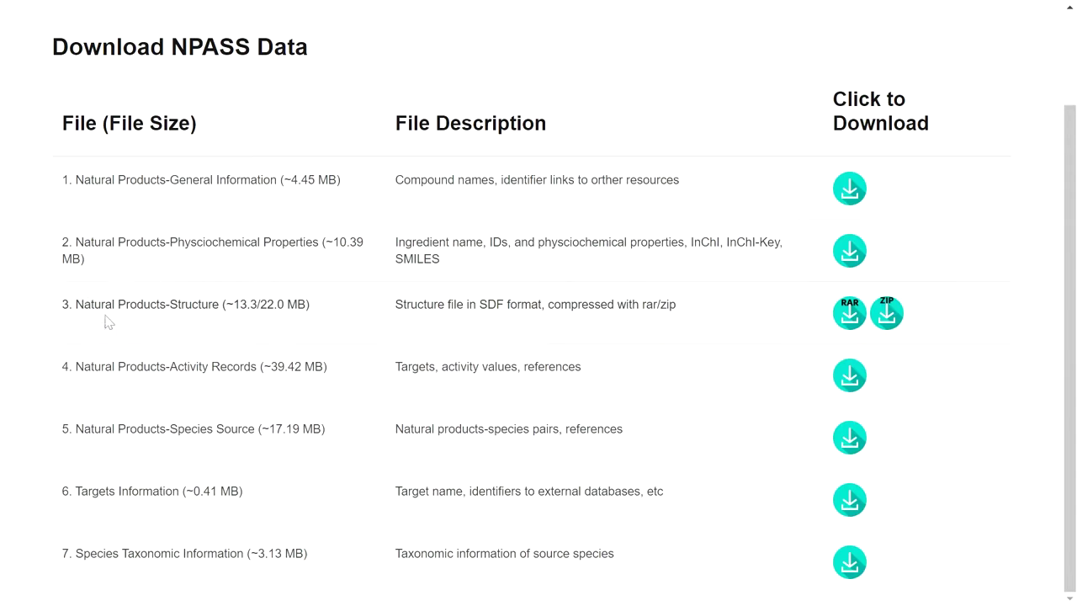
{"action": "left_click_drag", "start_coordinate": [69, 306], "coordinate": [319, 313]}
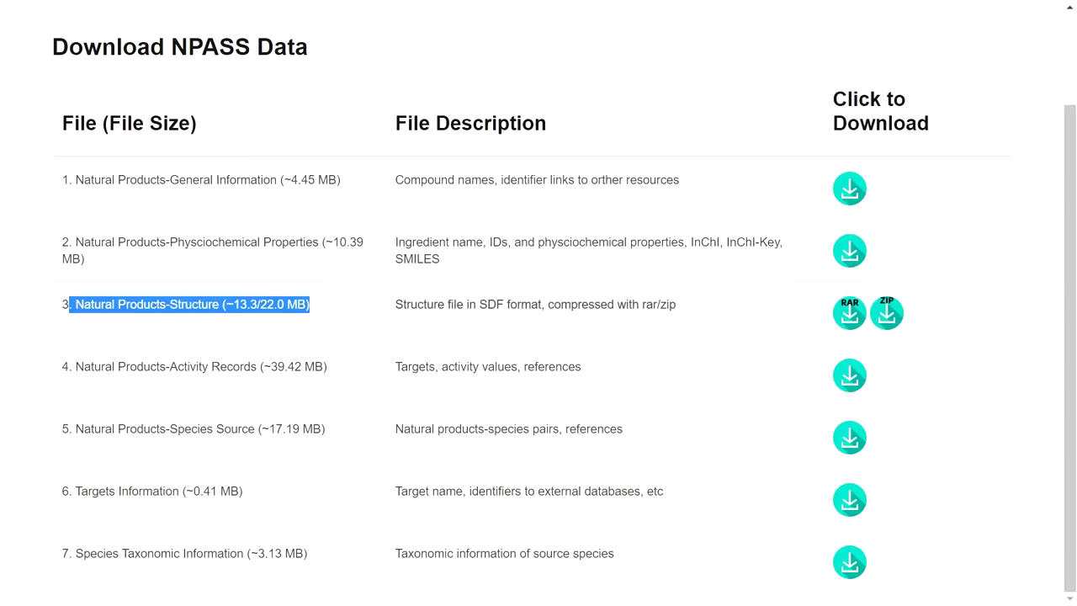
{"action": "left_click_drag", "start_coordinate": [479, 305], "coordinate": [531, 305]}
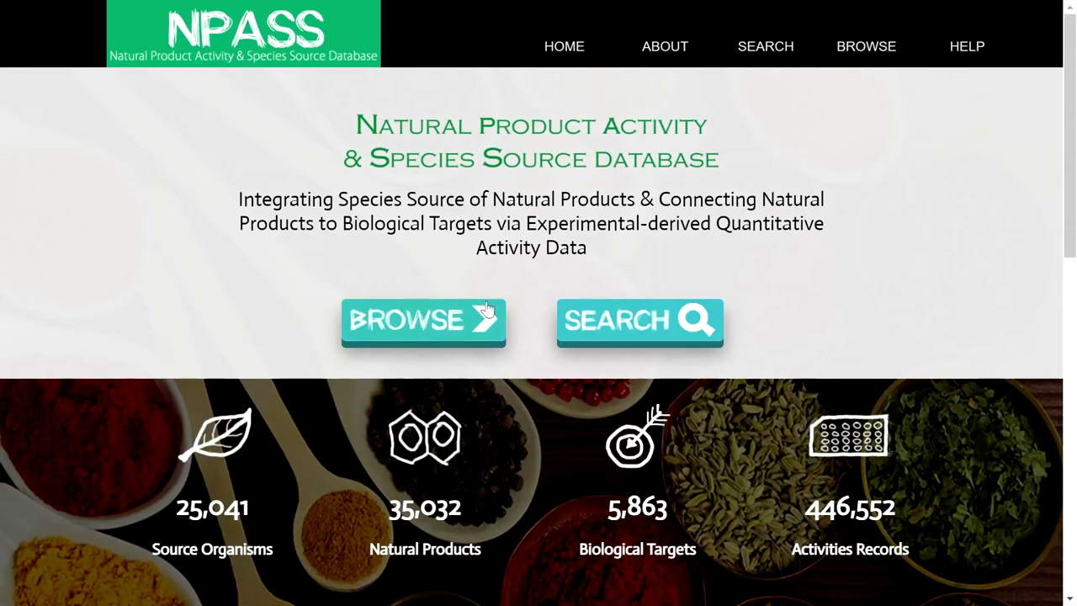
Browse NPASS natural products by molecular weight and look through the compounds in the 300-350 range
{"action": "left_click", "coordinate": [444, 313]}
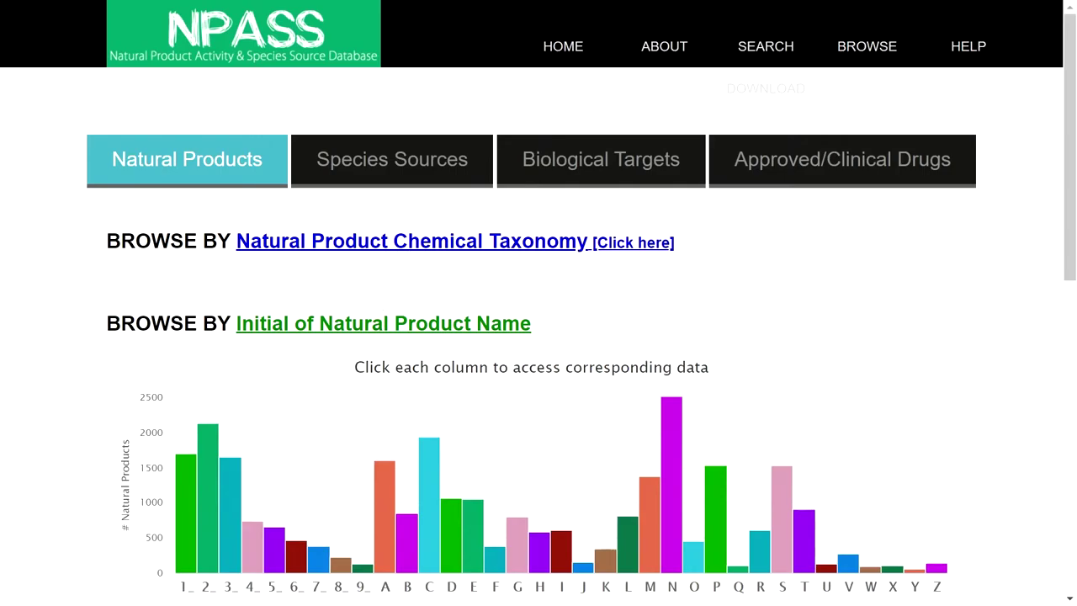
{"action": "scroll", "coordinate": [454, 345], "scroll_direction": "down", "scroll_amount": 2}
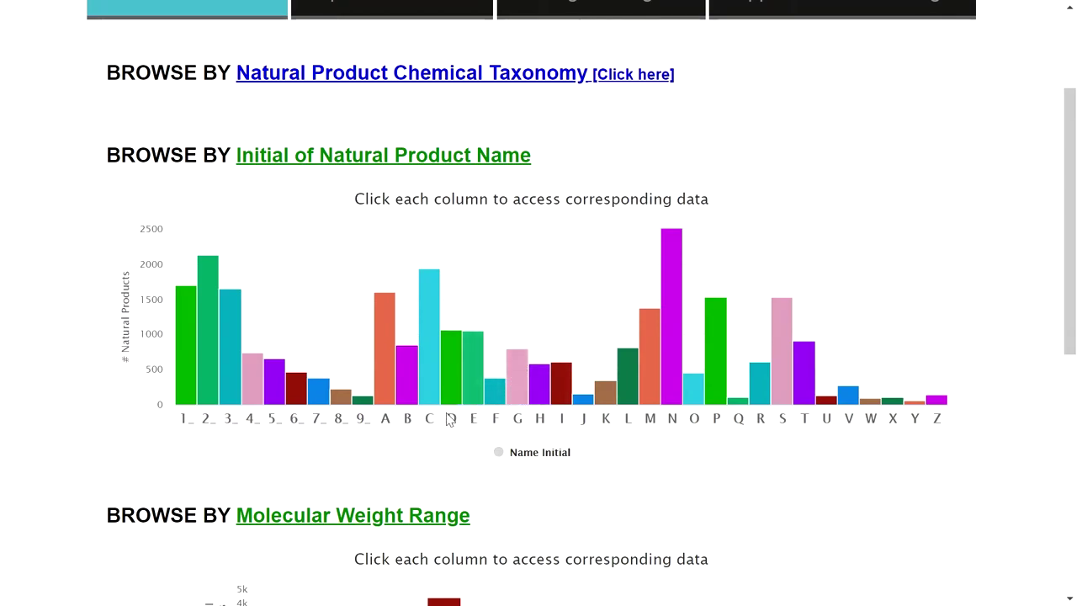
{"action": "scroll", "coordinate": [438, 421], "scroll_direction": "down", "scroll_amount": 2}
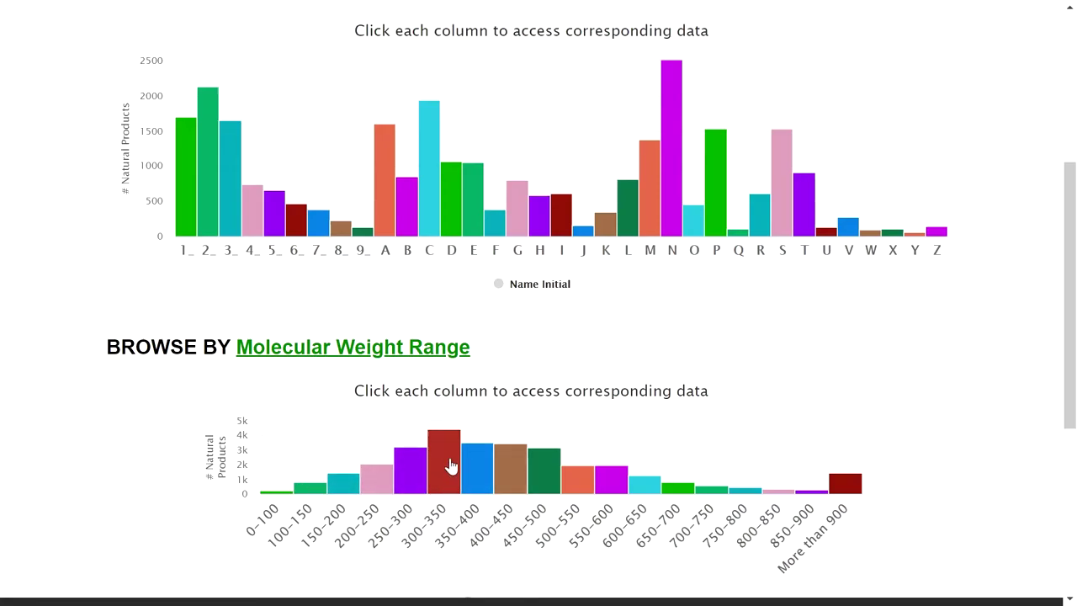
{"action": "left_click", "coordinate": [450, 465]}
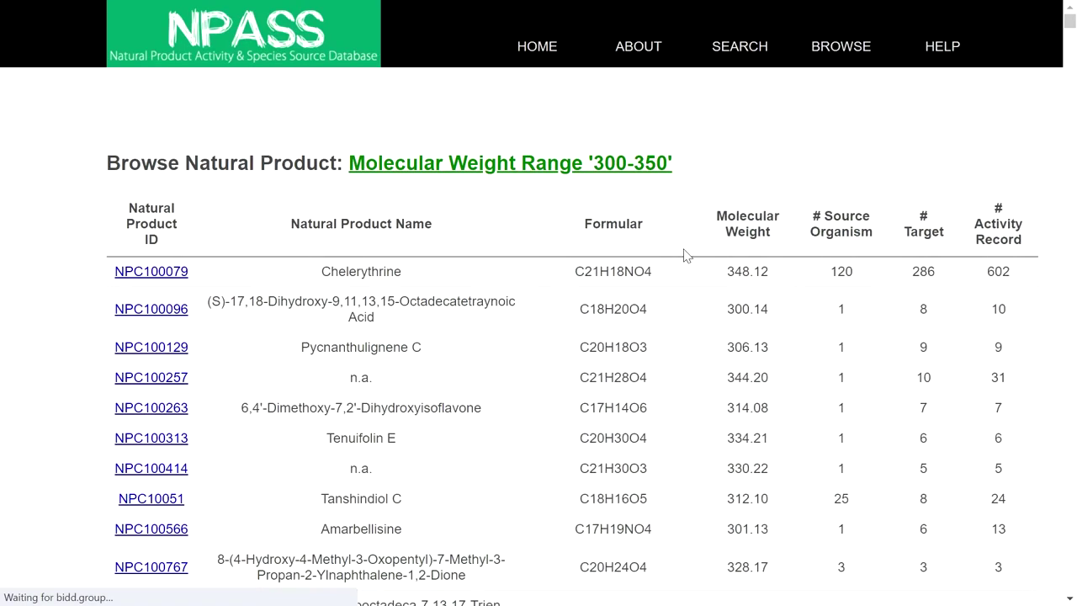
{"action": "scroll", "coordinate": [471, 317], "scroll_direction": "down", "scroll_amount": 2}
{"action": "scroll", "coordinate": [469, 324], "scroll_direction": "down", "scroll_amount": 4}
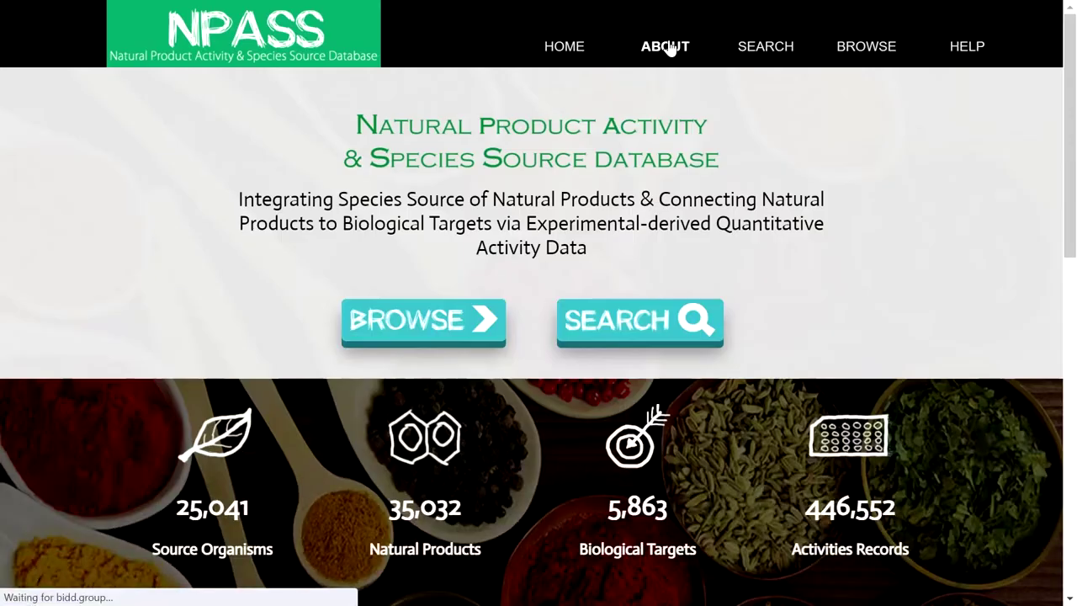
View the About NPASS page with its data overview diagram and the NPASS user manual on the Help page
{"action": "left_click", "coordinate": [669, 45]}
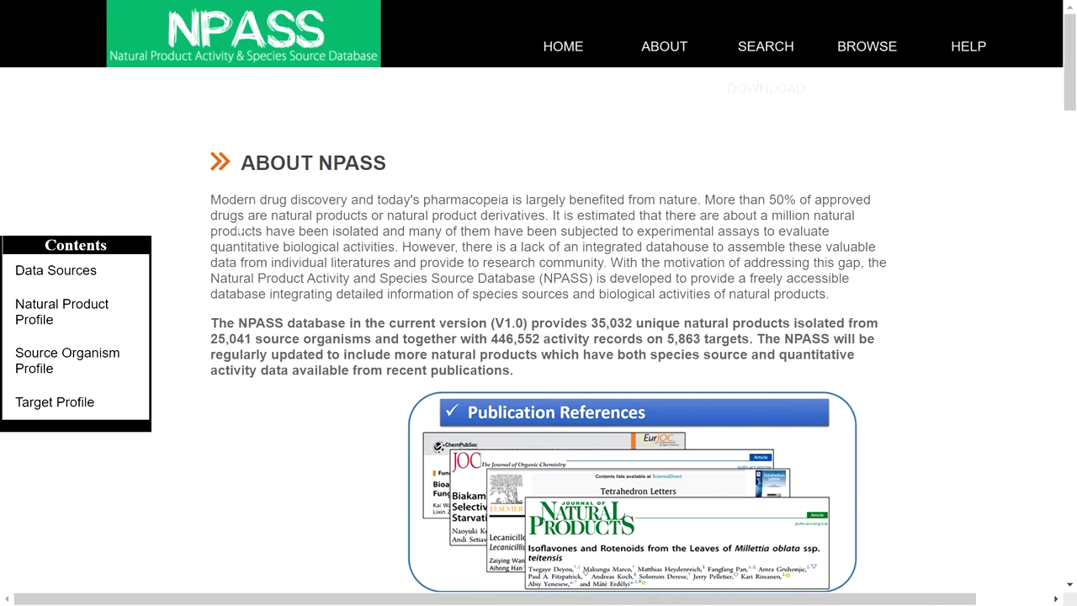
{"action": "scroll", "coordinate": [673, 305], "scroll_direction": "down", "scroll_amount": 5}
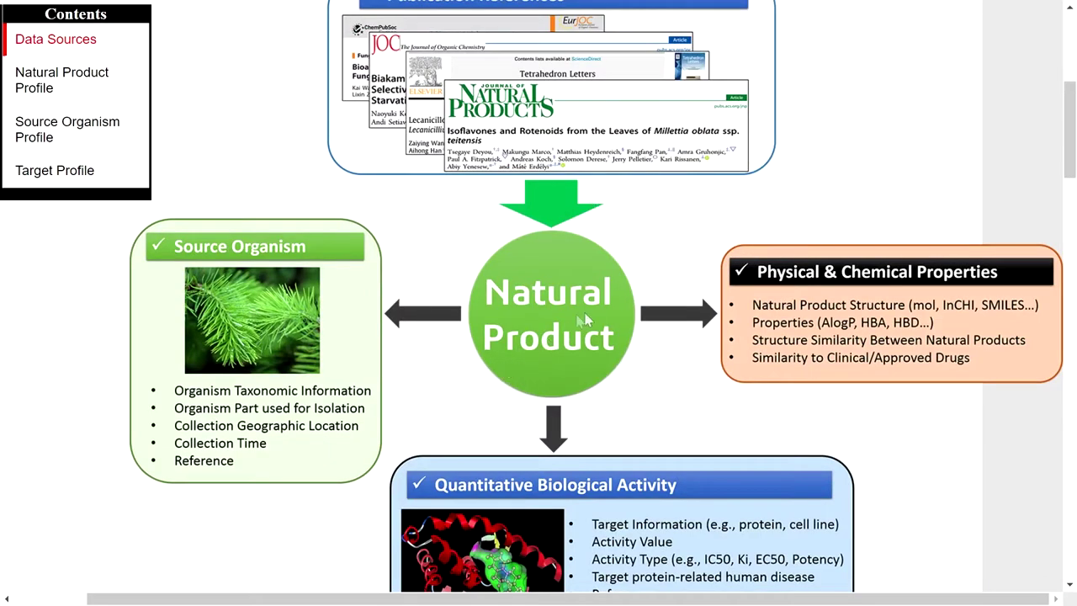
{"action": "scroll", "coordinate": [586, 318], "scroll_direction": "up", "scroll_amount": 5}
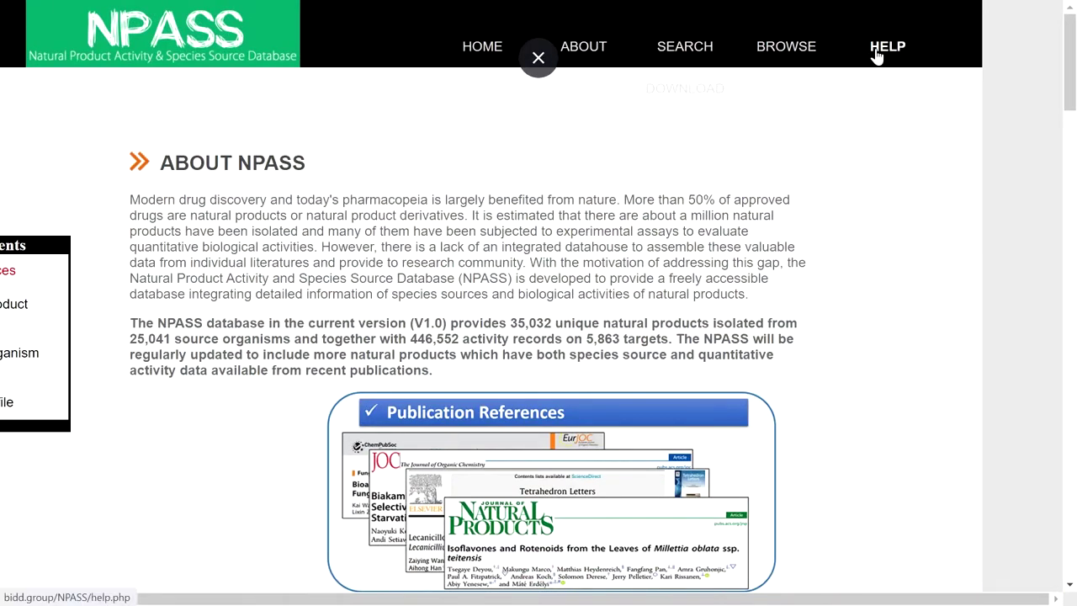
{"action": "left_click", "coordinate": [882, 48]}
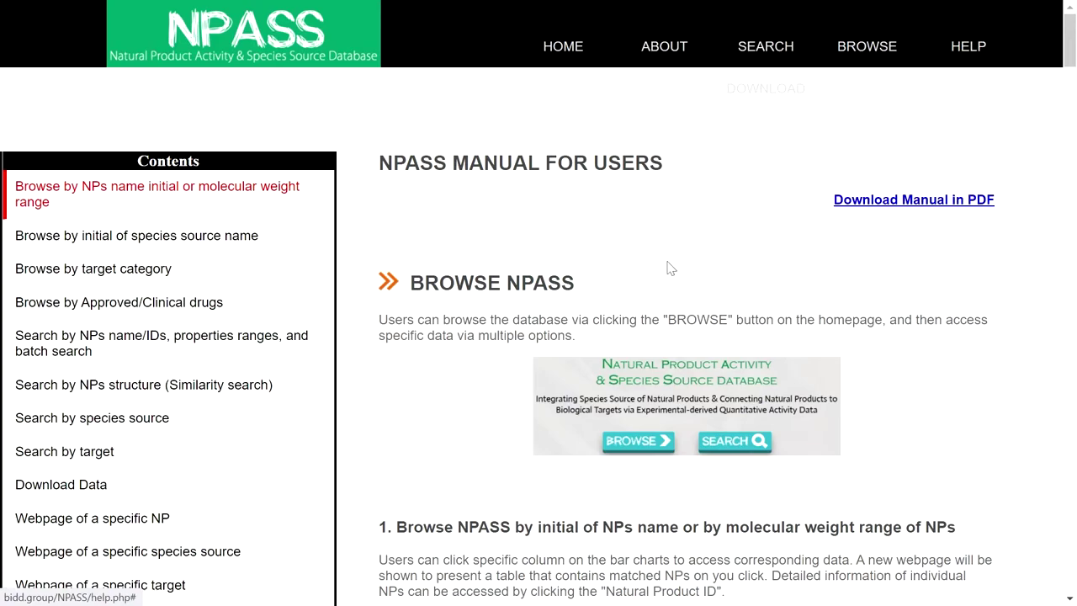
{"action": "scroll", "coordinate": [613, 267], "scroll_direction": "down", "scroll_amount": 3}
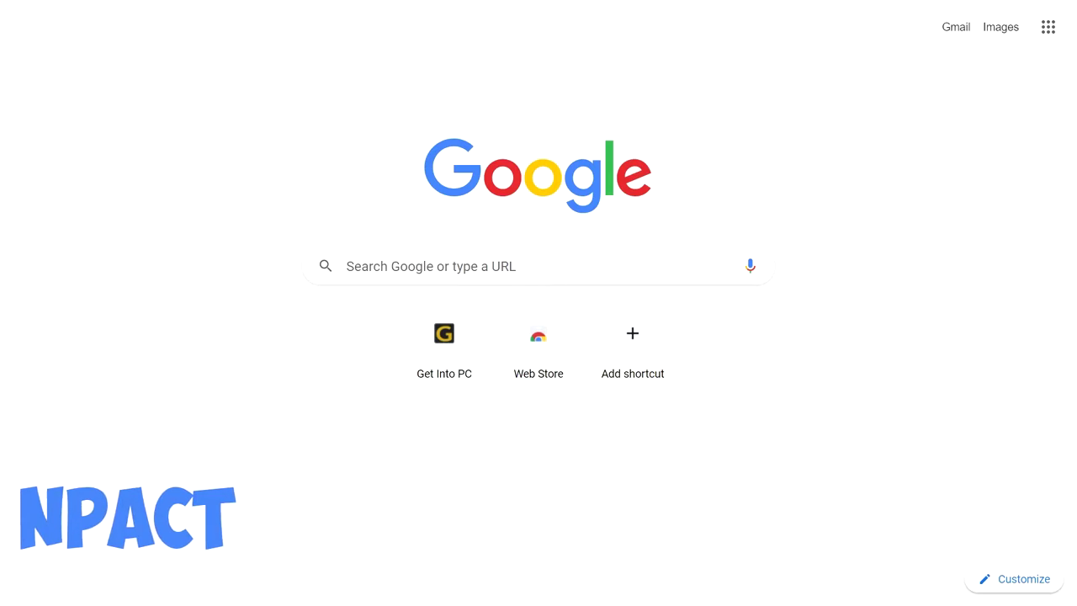
Search Google for "npact database", open the Welcome to NPACT result and read its introduction
{"action": "left_click", "coordinate": [346, 266]}
{"action": "type", "text": "npac"}
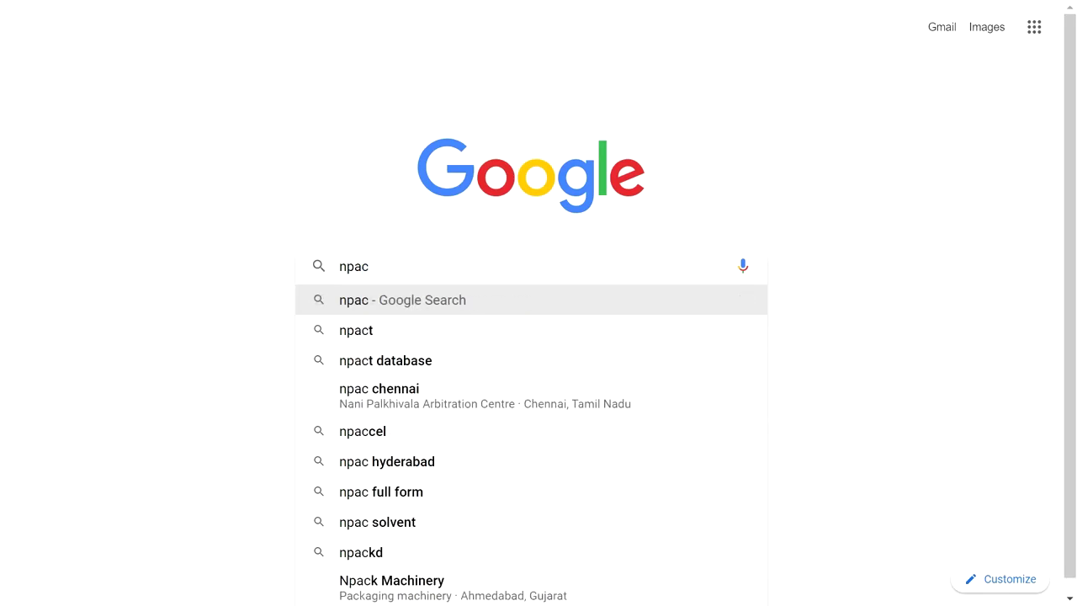
{"action": "type", "text": "t"}
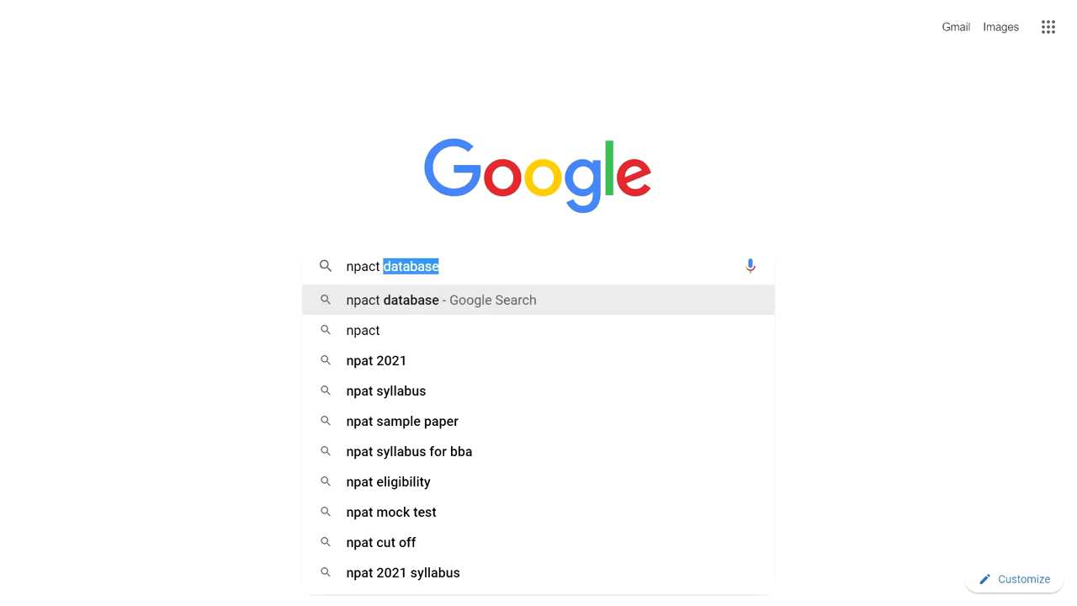
{"action": "key", "text": "Return"}
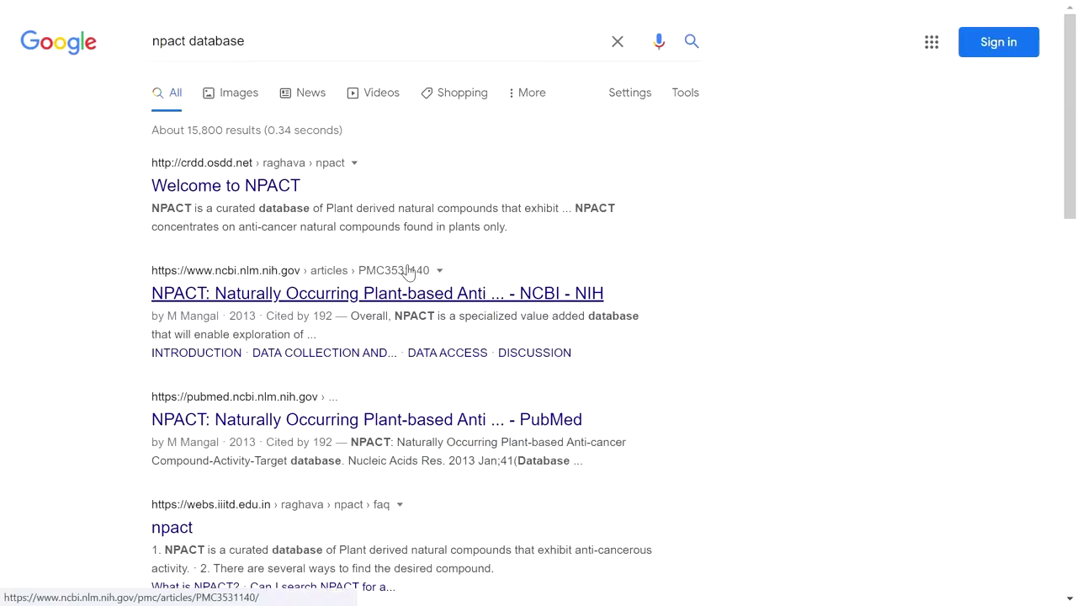
{"action": "left_click", "coordinate": [227, 187]}
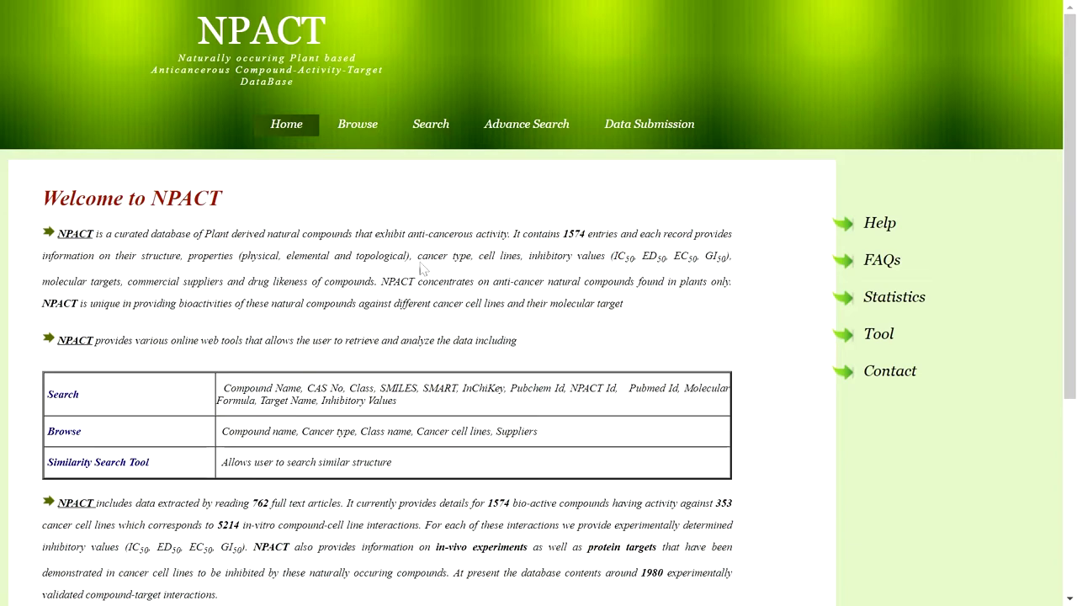
{"action": "scroll", "coordinate": [582, 329], "scroll_direction": "down", "scroll_amount": 4}
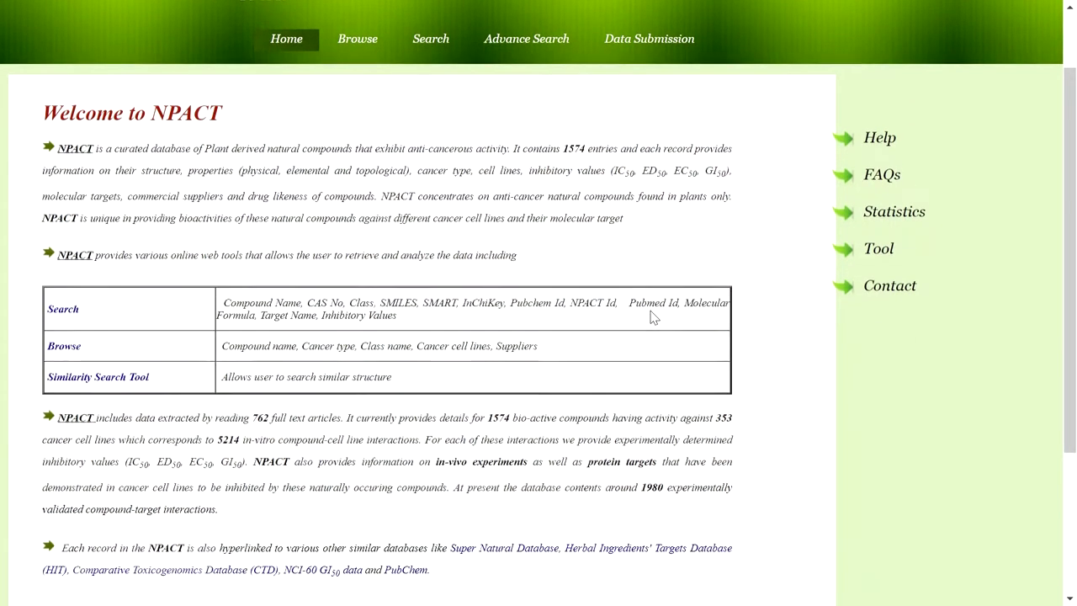
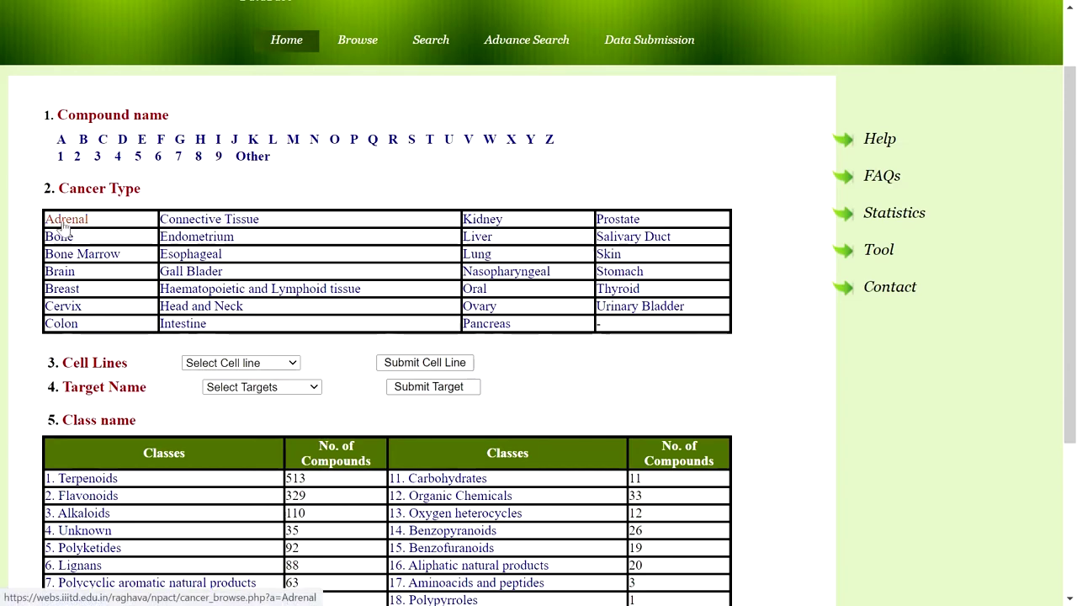
Look over NPACT's cancer types and the cell lines available for browsing, without choosing one
{"action": "left_click", "coordinate": [484, 256]}
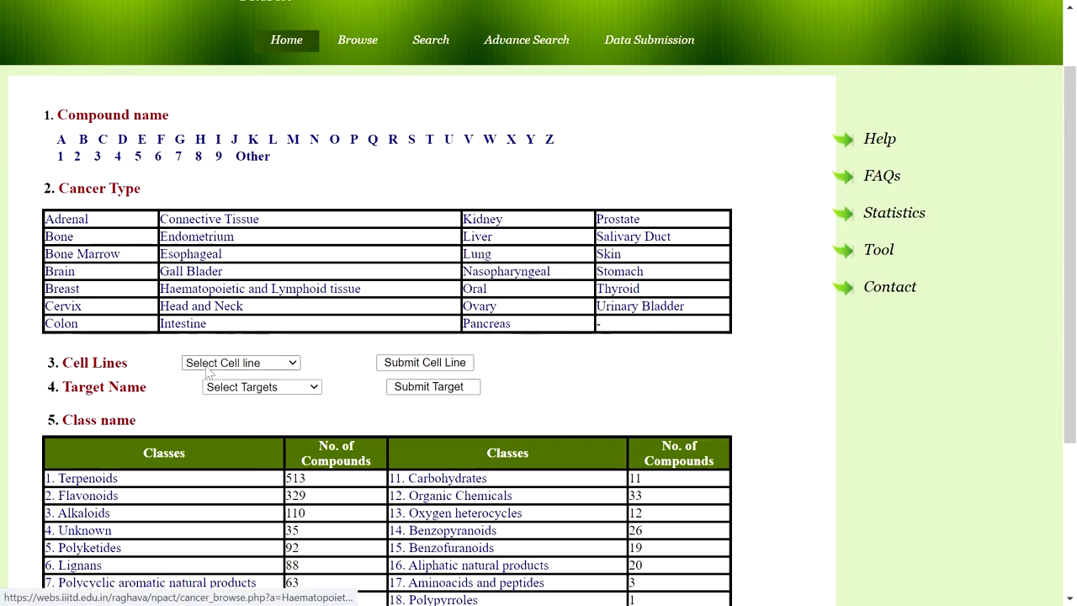
{"action": "left_click", "coordinate": [263, 364]}
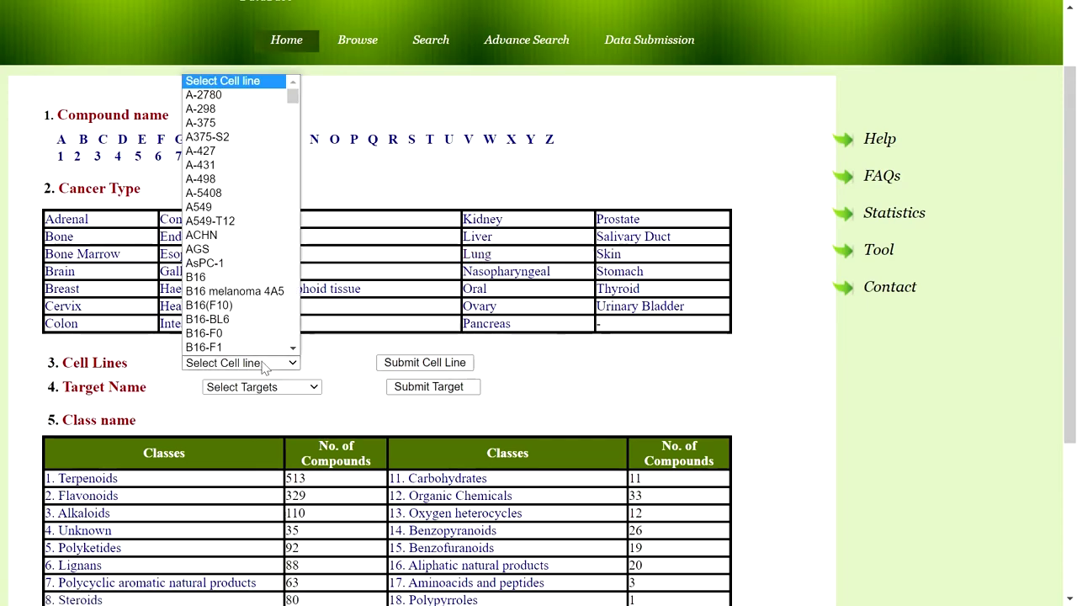
{"action": "scroll", "coordinate": [252, 320], "scroll_direction": "down", "scroll_amount": 1}
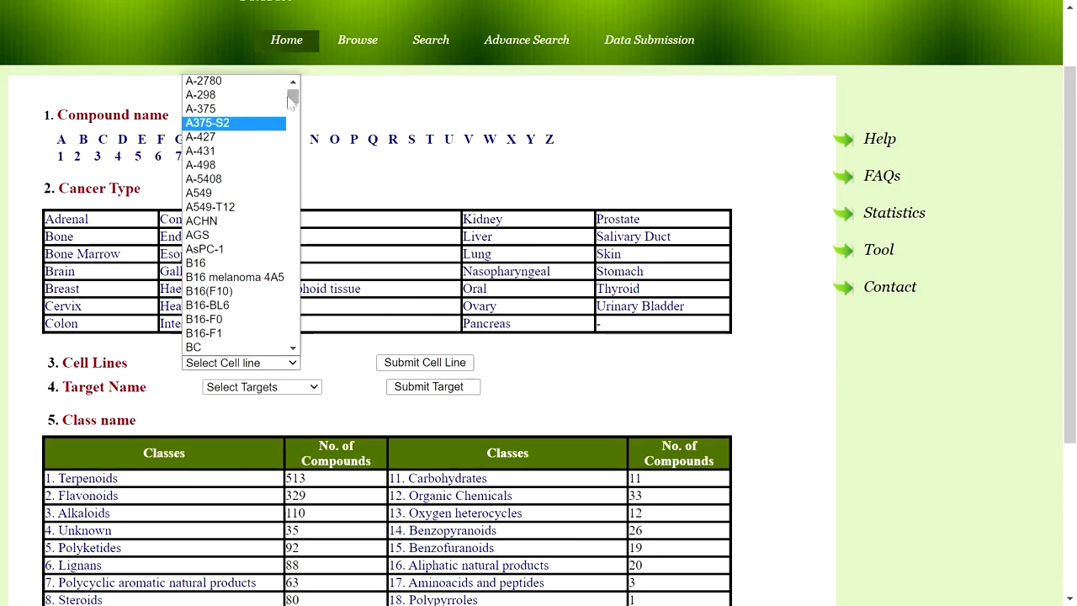
{"action": "scroll", "coordinate": [293, 95], "scroll_direction": "up", "scroll_amount": 1}
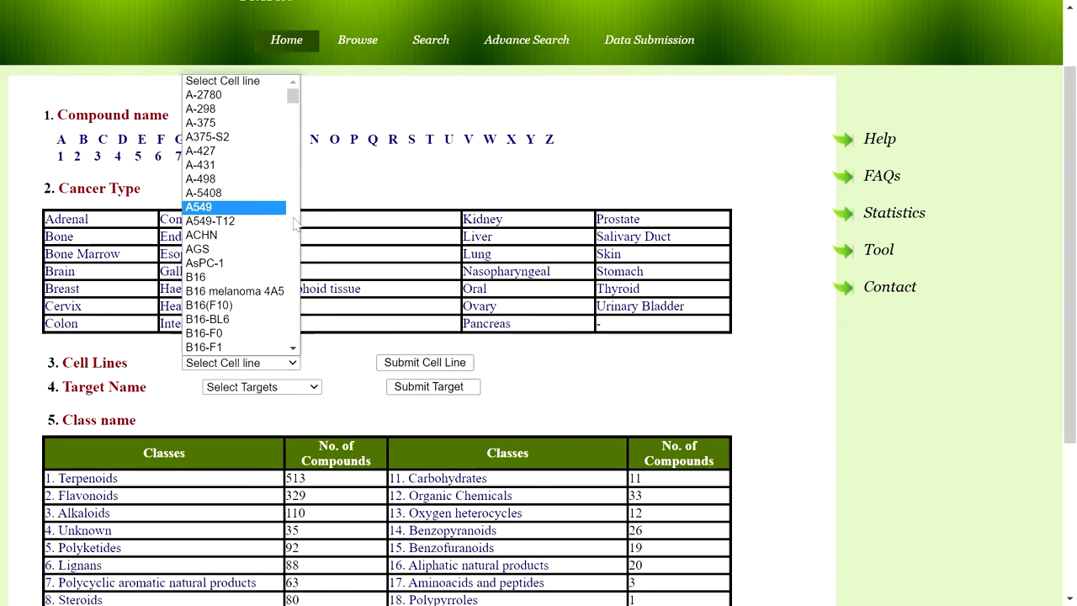
Look through the target names available for browsing in NPACT, without choosing one
{"action": "left_click", "coordinate": [278, 385]}
{"action": "left_click", "coordinate": [287, 391]}
{"action": "scroll", "coordinate": [274, 286], "scroll_direction": "down", "scroll_amount": 2}
{"action": "scroll", "coordinate": [269, 286], "scroll_direction": "down", "scroll_amount": 10}
{"action": "scroll", "coordinate": [270, 285], "scroll_direction": "up", "scroll_amount": 11}
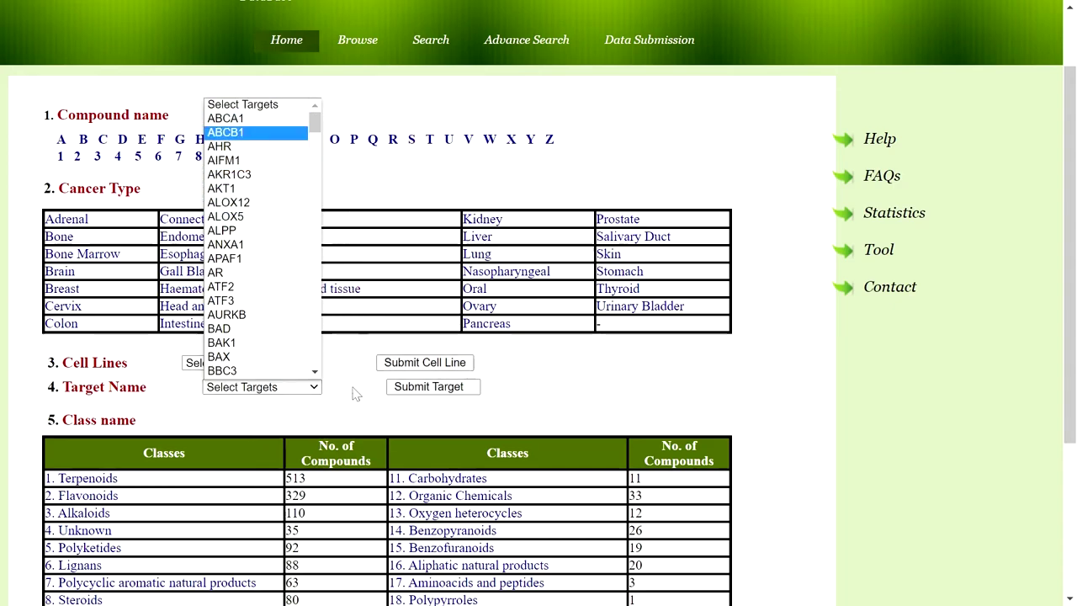
Open the Flavonoids class, view the (-)-Epicatechin record and open its in-vitro anticancer activity cell lines
{"action": "scroll", "coordinate": [345, 405], "scroll_direction": "down", "scroll_amount": 1}
{"action": "scroll", "coordinate": [345, 405], "scroll_direction": "down", "scroll_amount": 2}
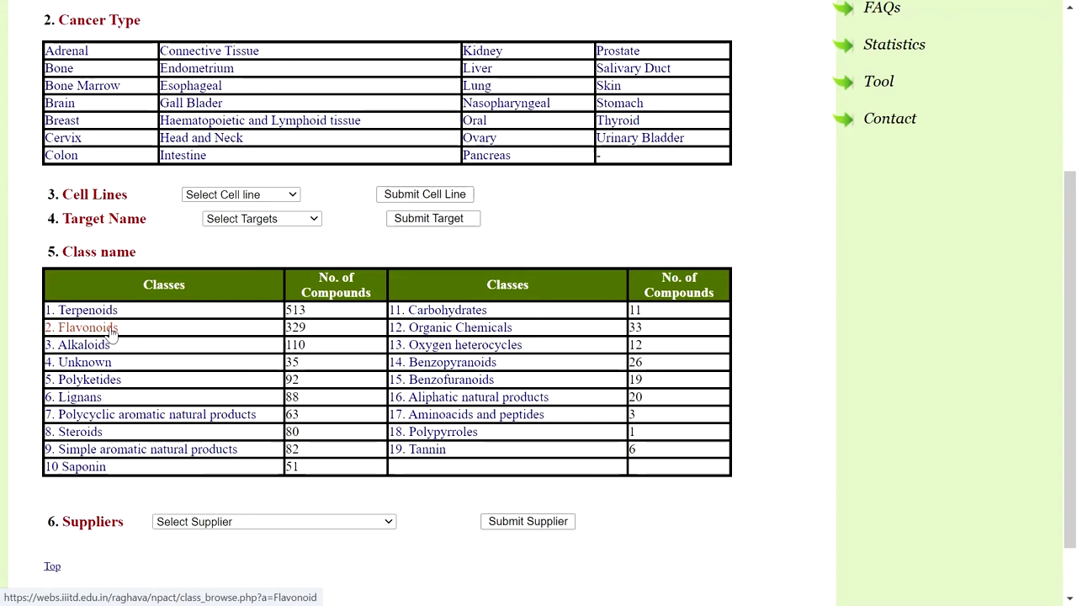
{"action": "left_click", "coordinate": [112, 333]}
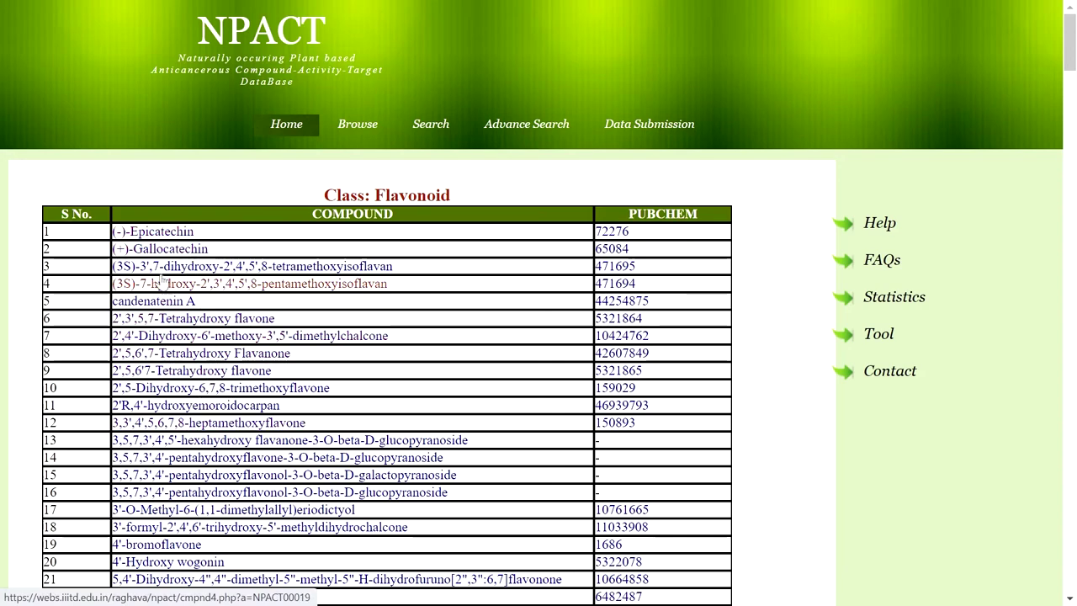
{"action": "left_click", "coordinate": [167, 234]}
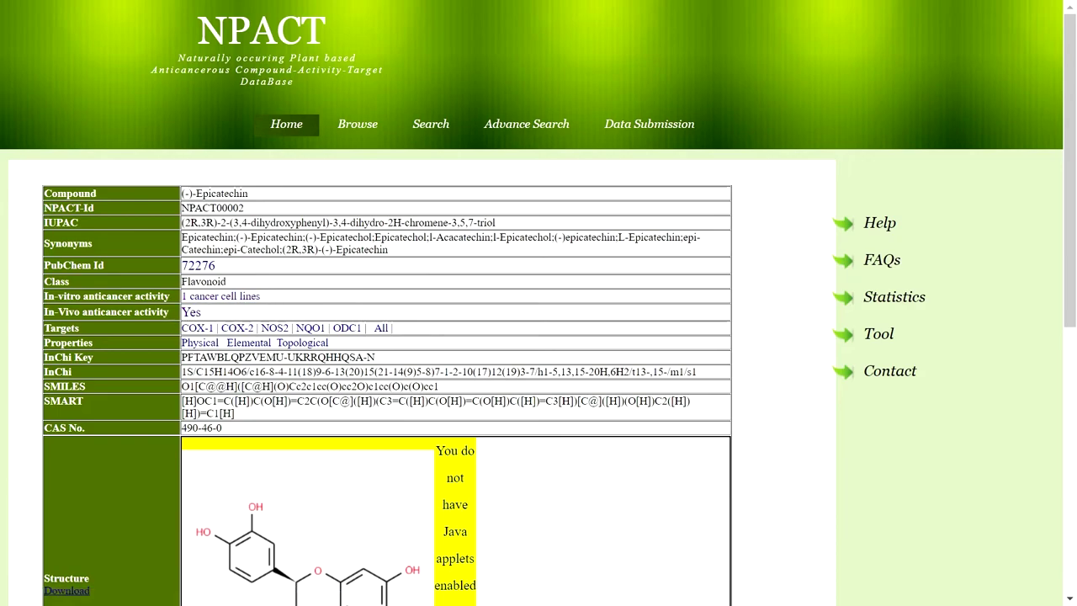
{"action": "left_click", "coordinate": [223, 297]}
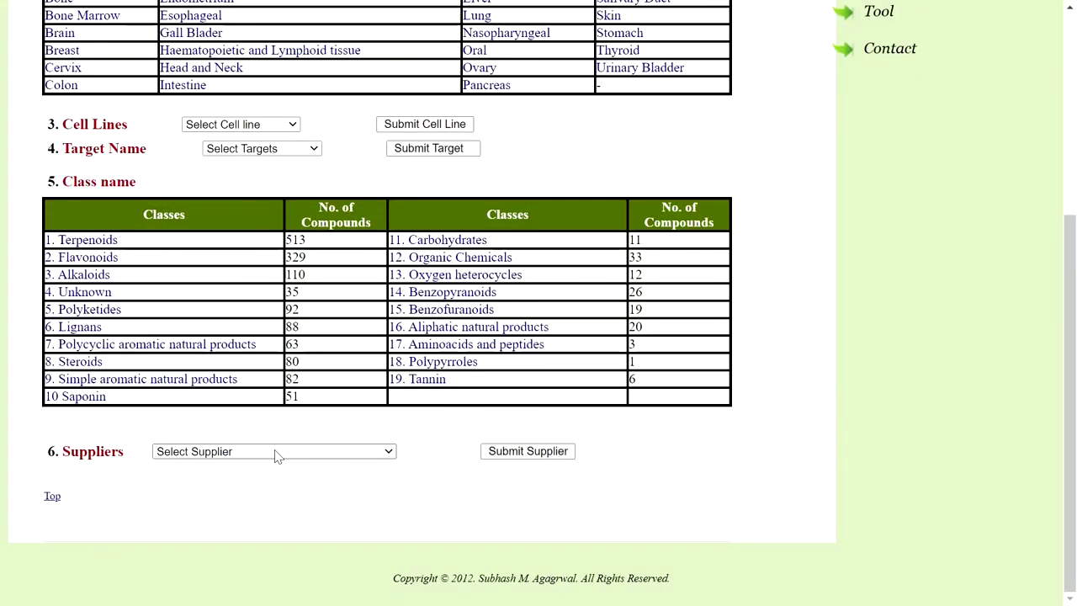
View the suppliers available for browsing in NPACT and close the list without choosing one
{"action": "left_click", "coordinate": [277, 452]}
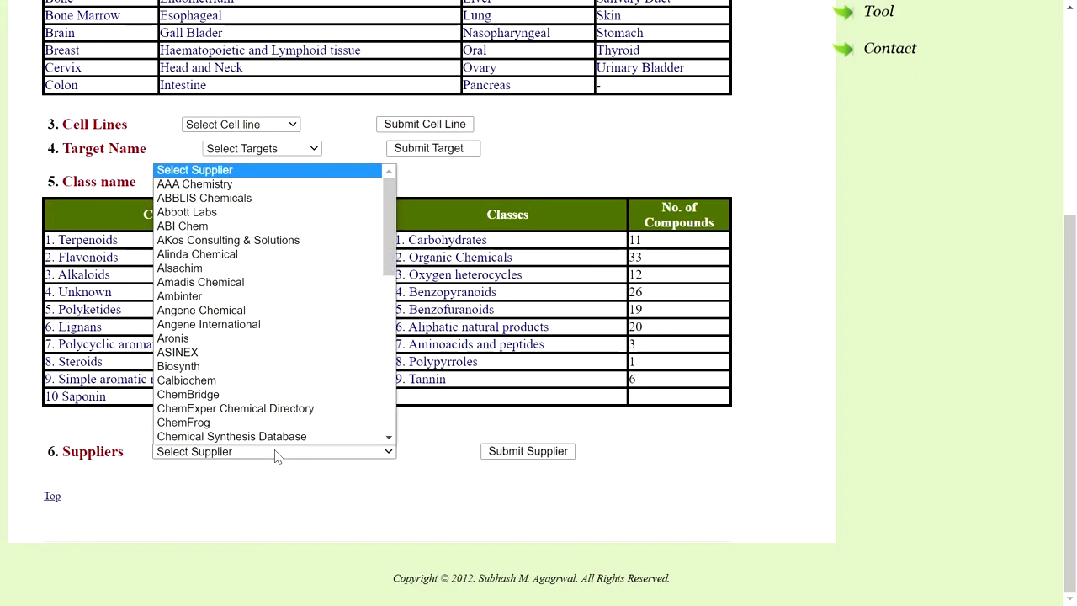
{"action": "left_click", "coordinate": [325, 559]}
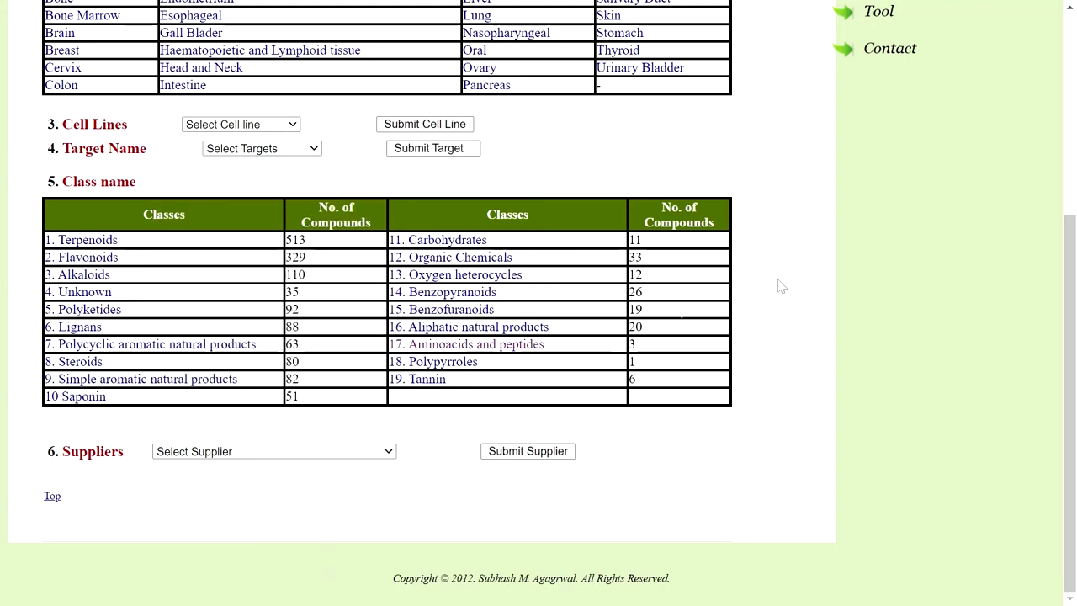